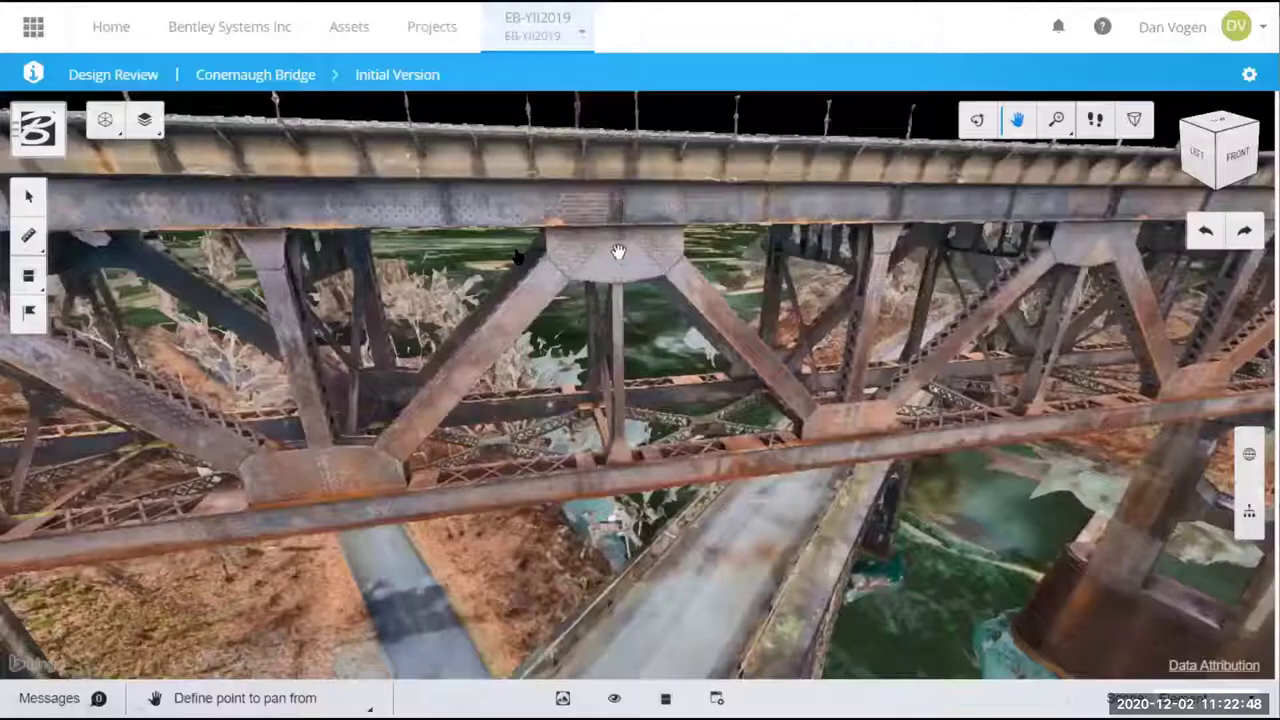
# - Zoom onto the riveted gusset plate and orbit the bridge with the plate as pivot
pyautogui.scroll(5, 618, 251)
pyautogui.click(618, 251)
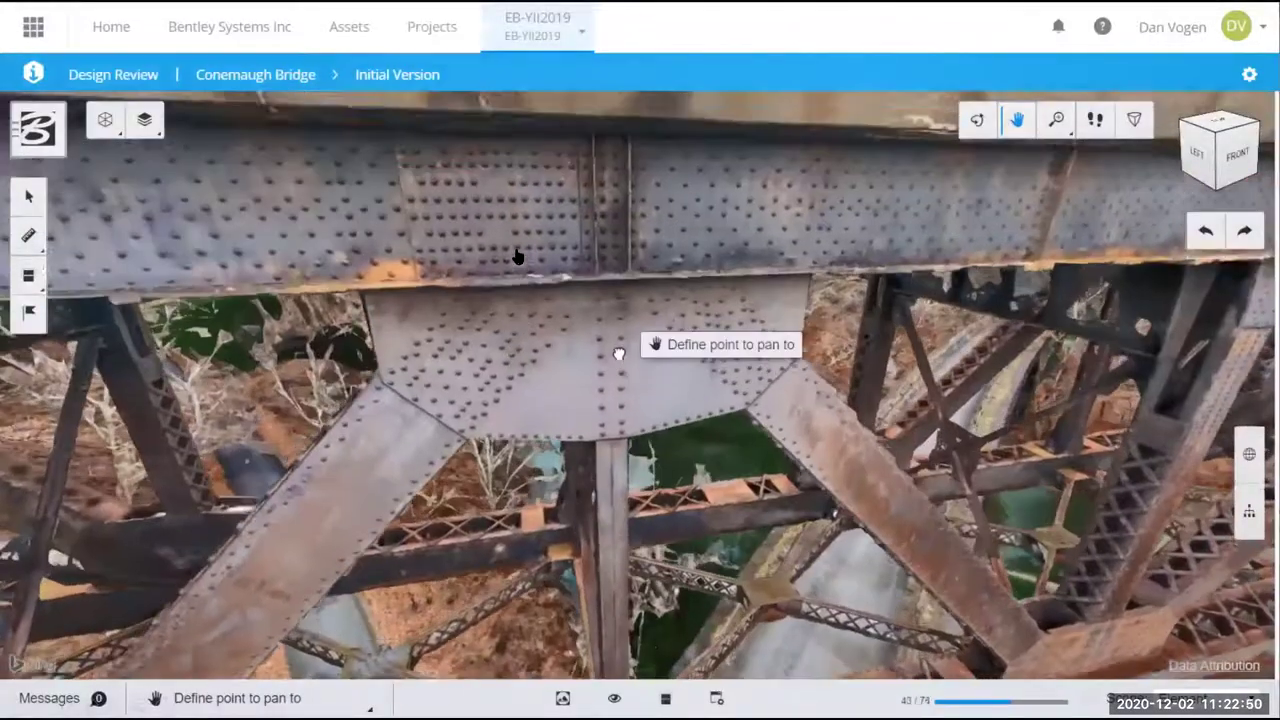
pyautogui.click(657, 375)
pyautogui.scroll(3, 657, 378)
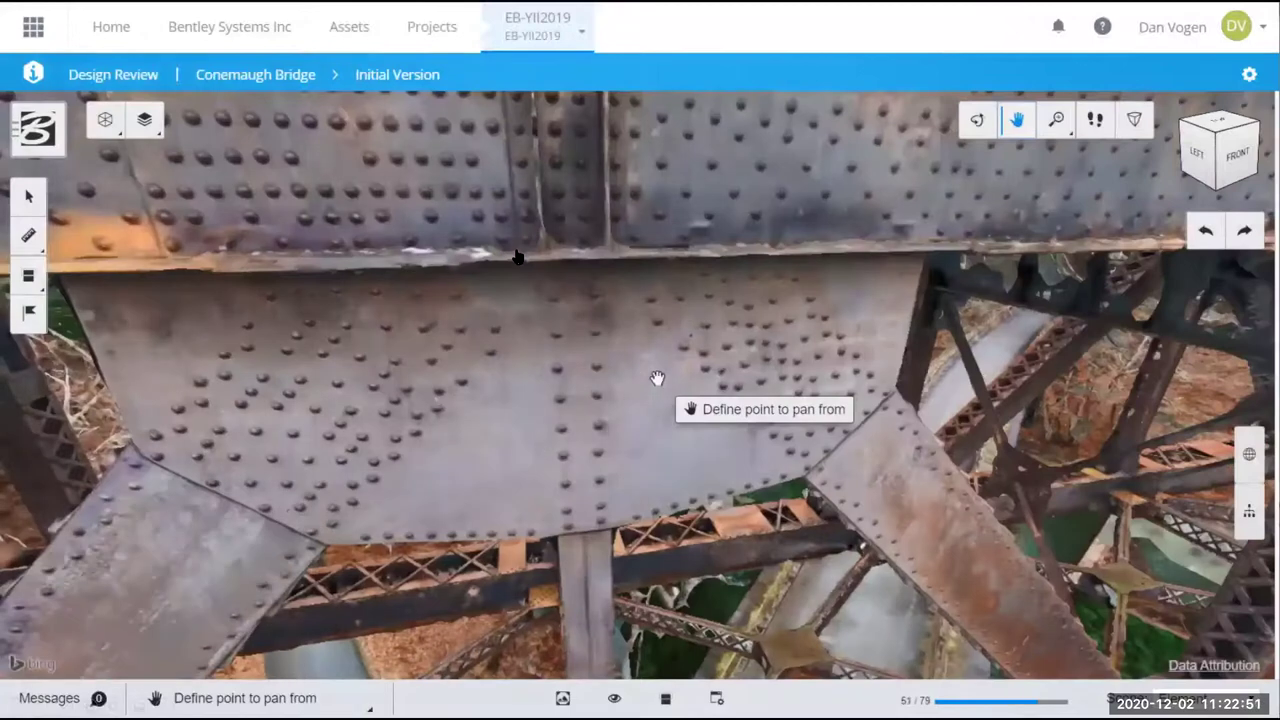
pyautogui.click(600, 395)
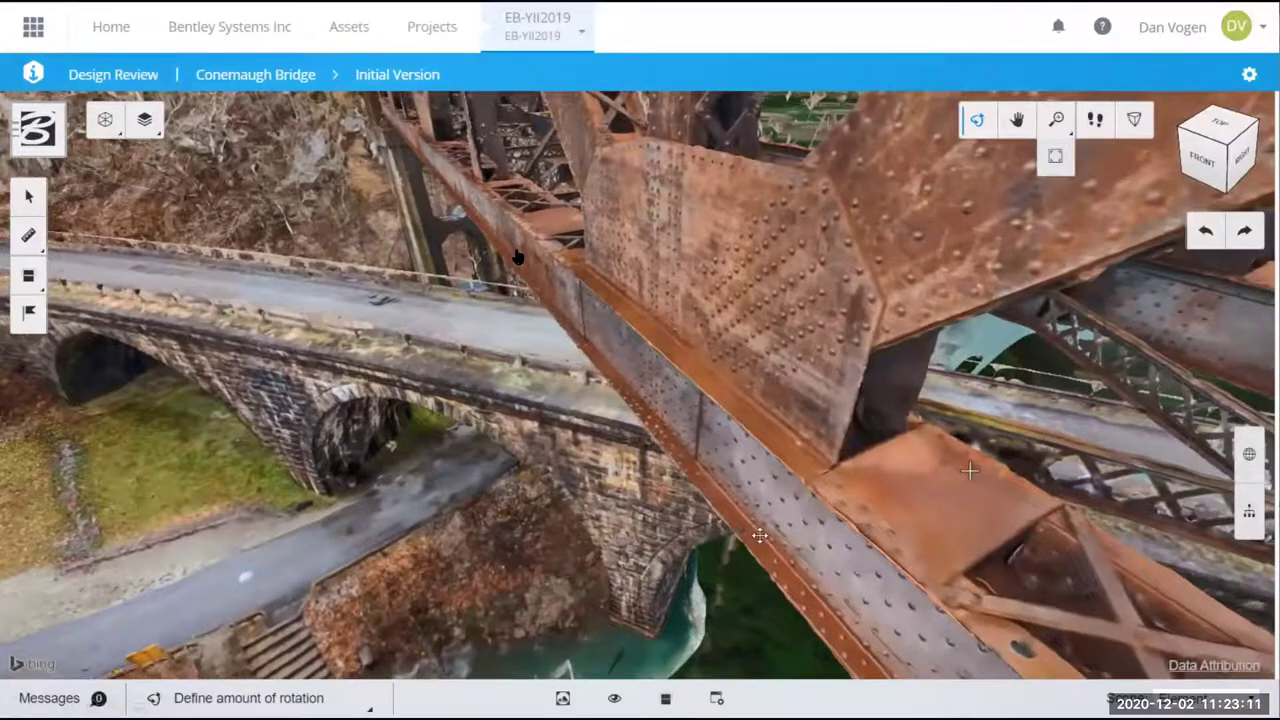
pyautogui.moveTo(760, 537); pyautogui.dragTo(821, 658)
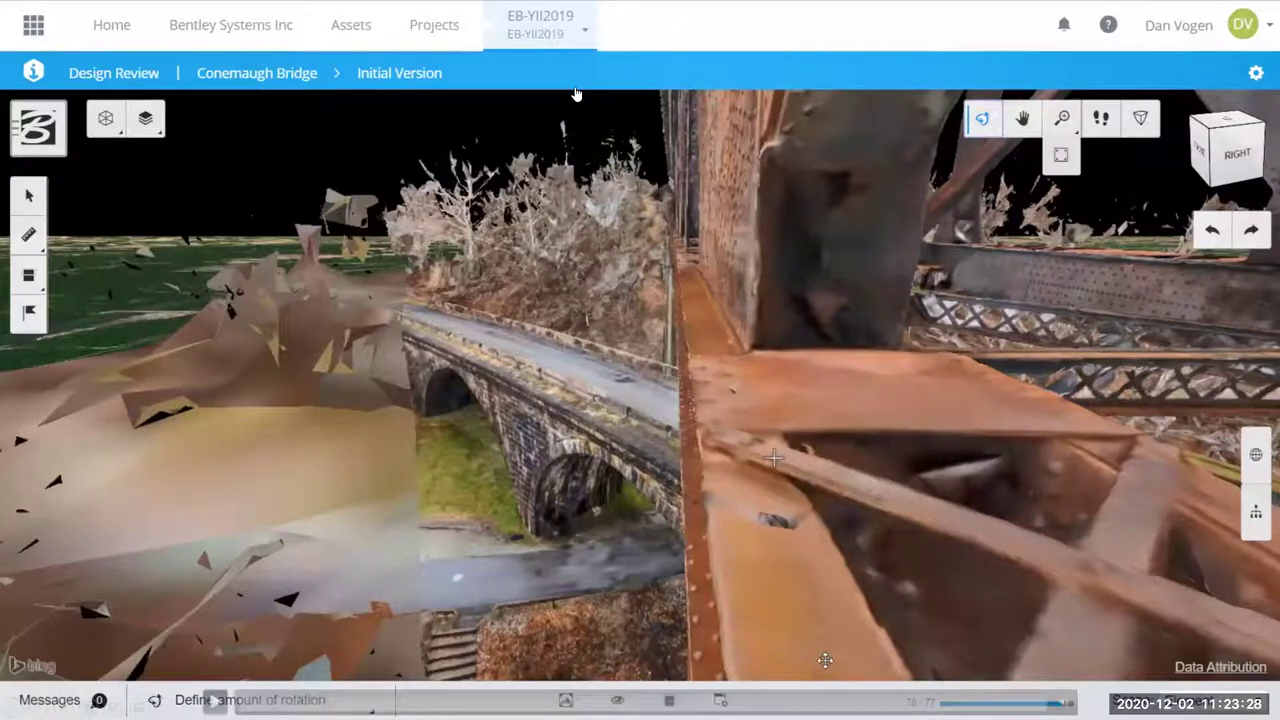
# - Show the member segments of route group US-264-E on the linear referencing map
pyautogui.hotkey('alt', 'Tab')
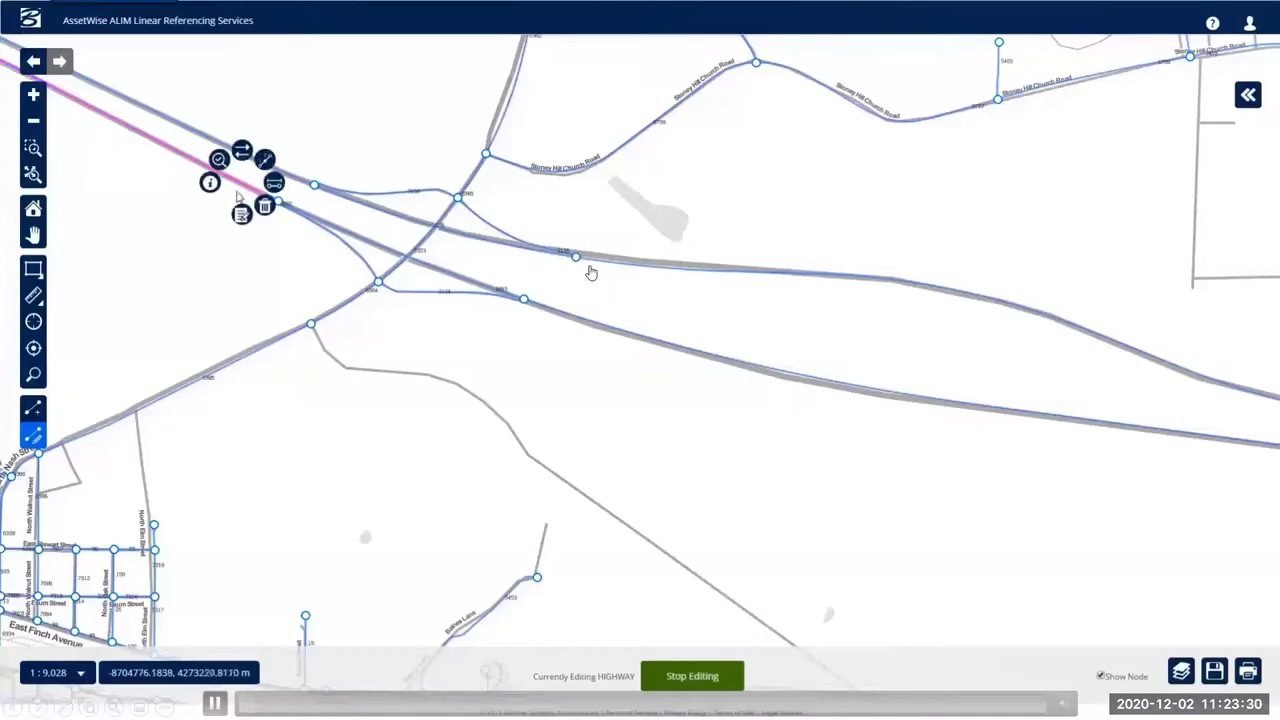
pyautogui.click(241, 215)
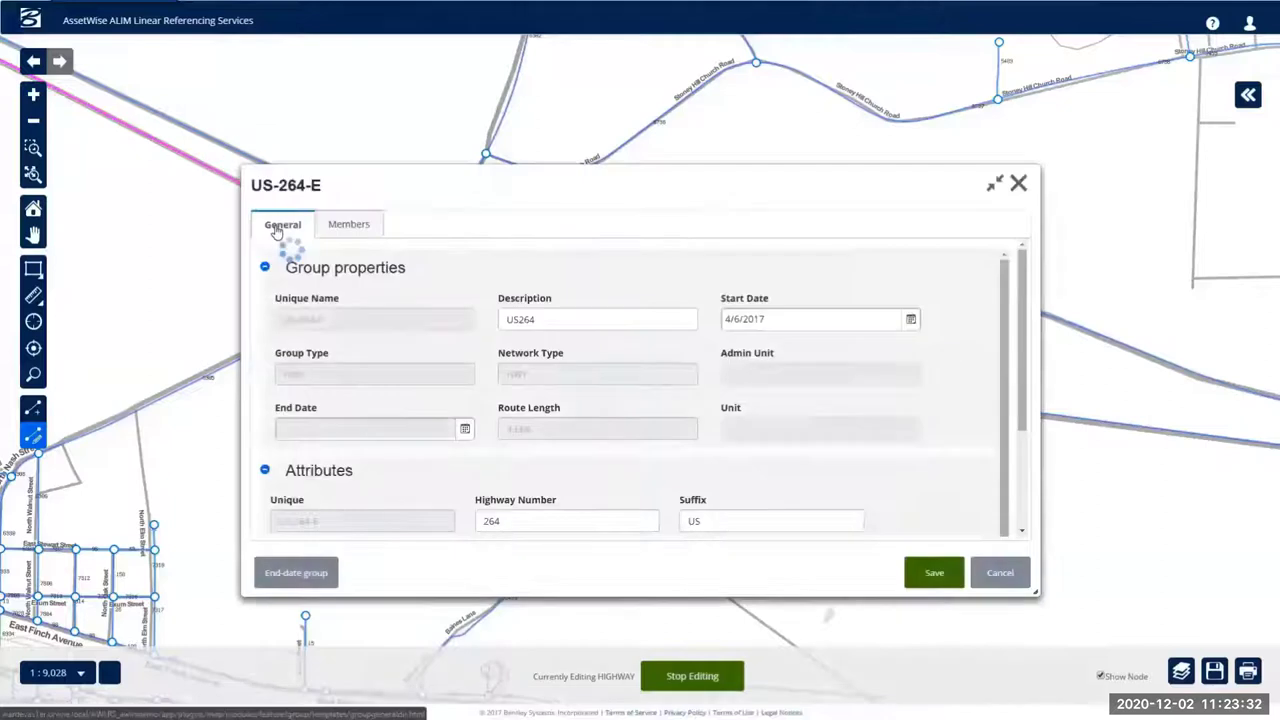
pyautogui.click(347, 226)
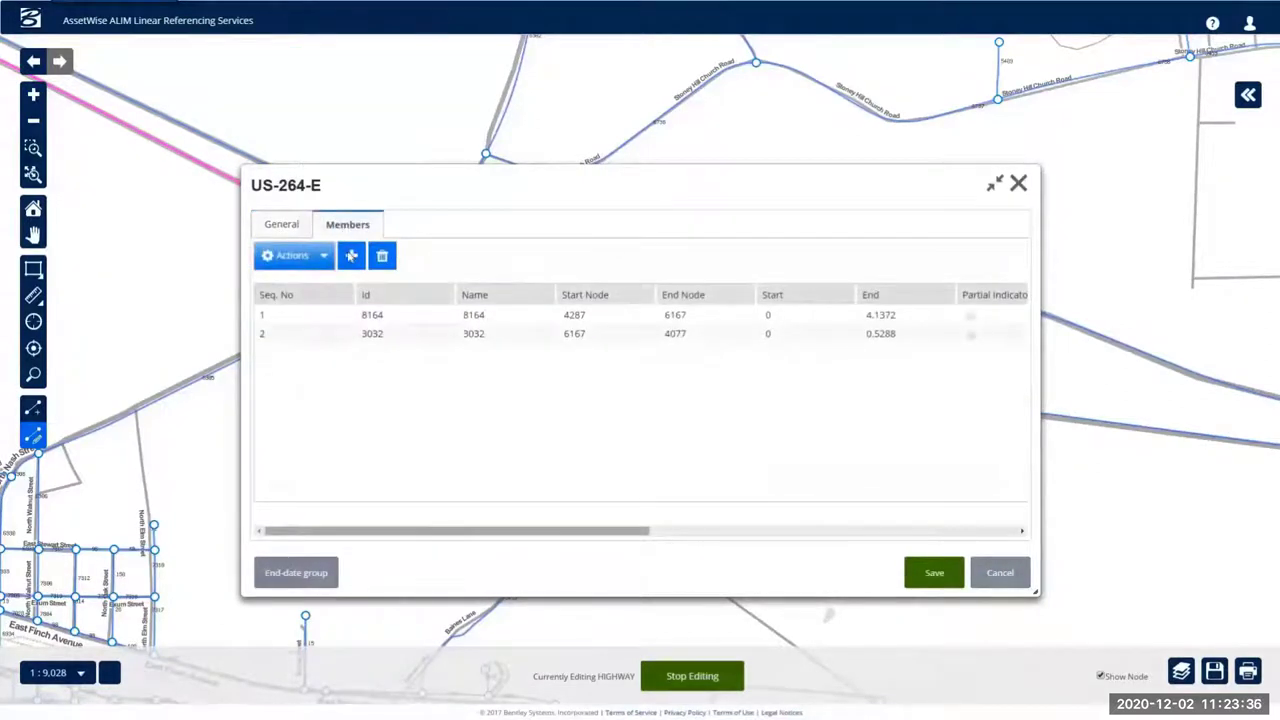
pyautogui.click(351, 256)
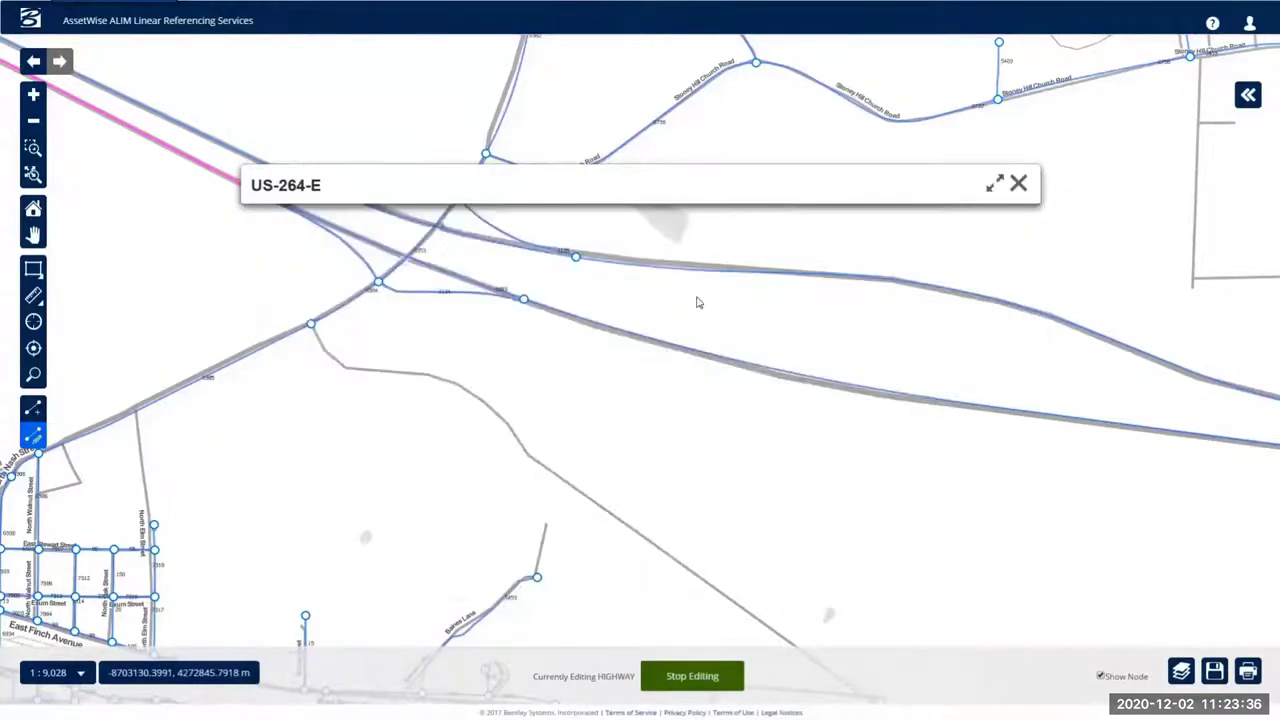
# - Add segments 3083 and 2385 to US-264-E and rescale the route
pyautogui.click(524, 300)
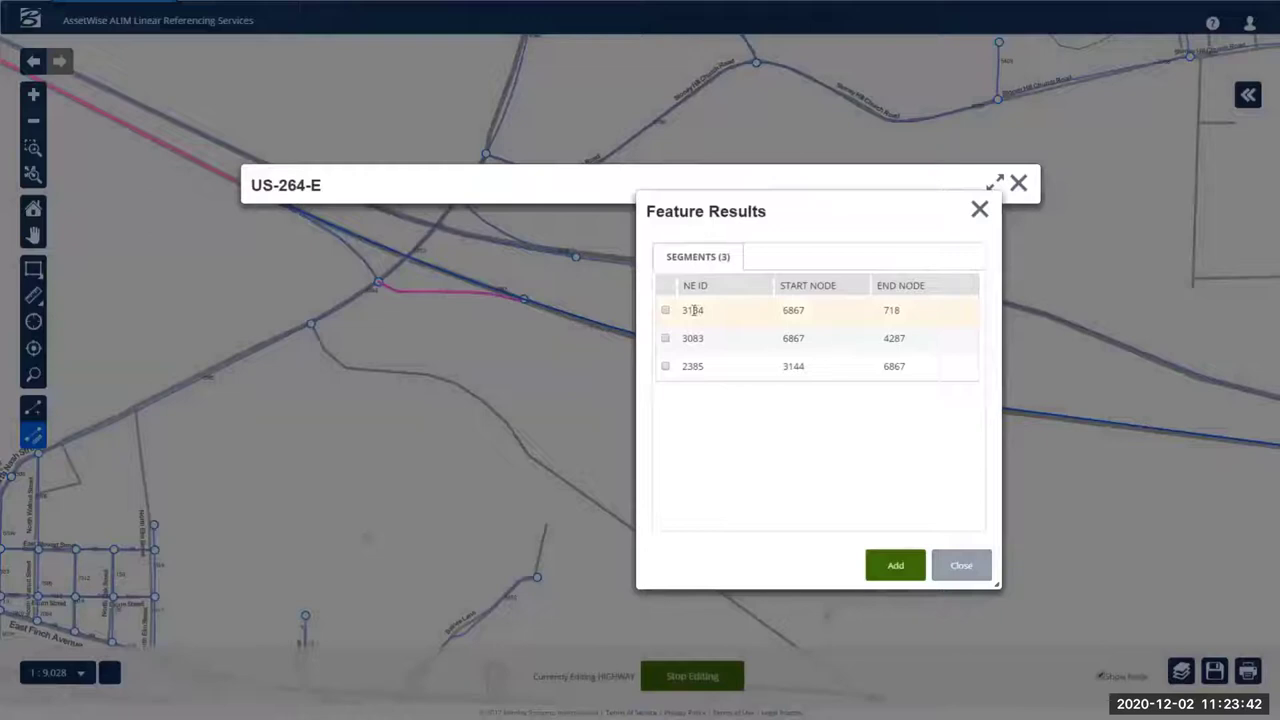
pyautogui.click(690, 340)
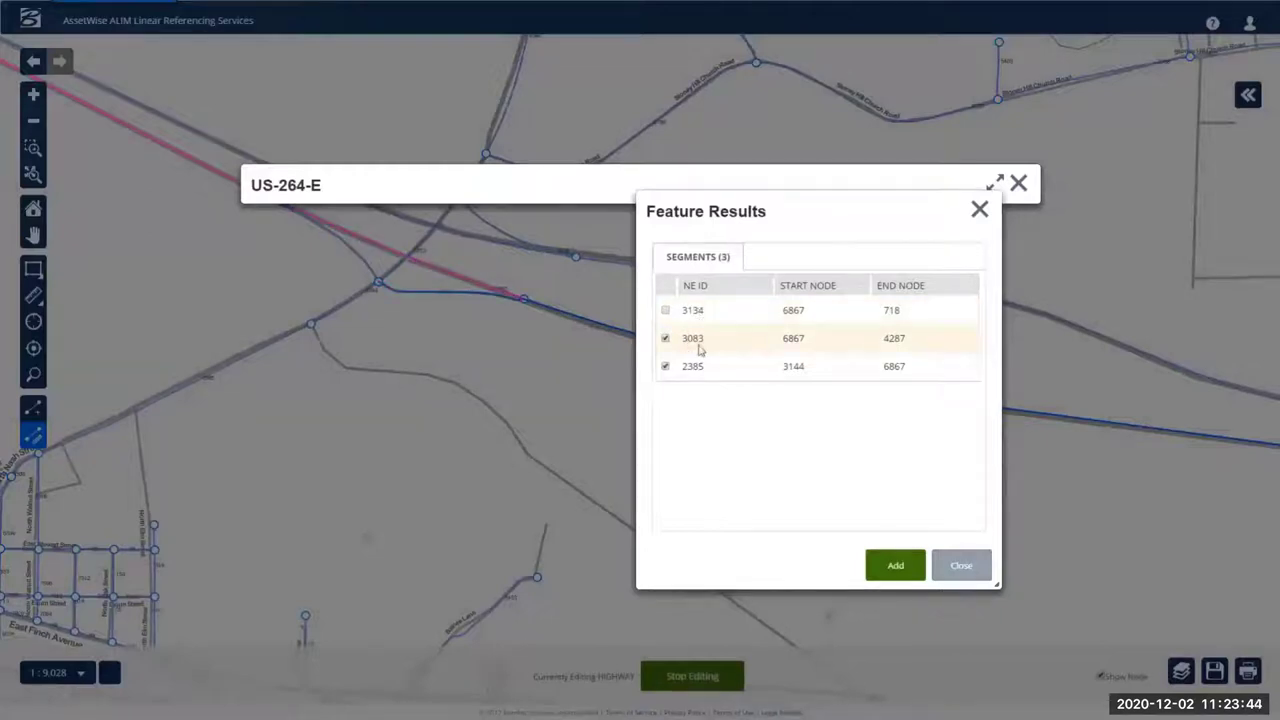
pyautogui.click(884, 567)
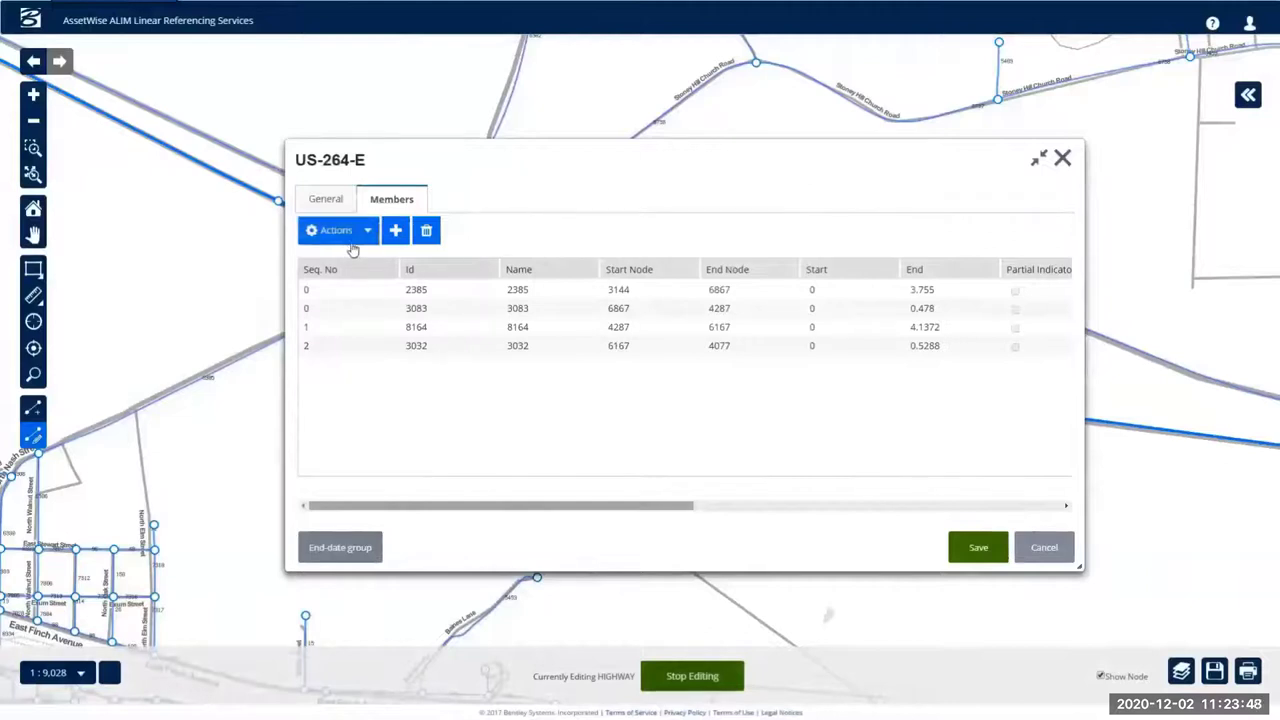
pyautogui.click(350, 236)
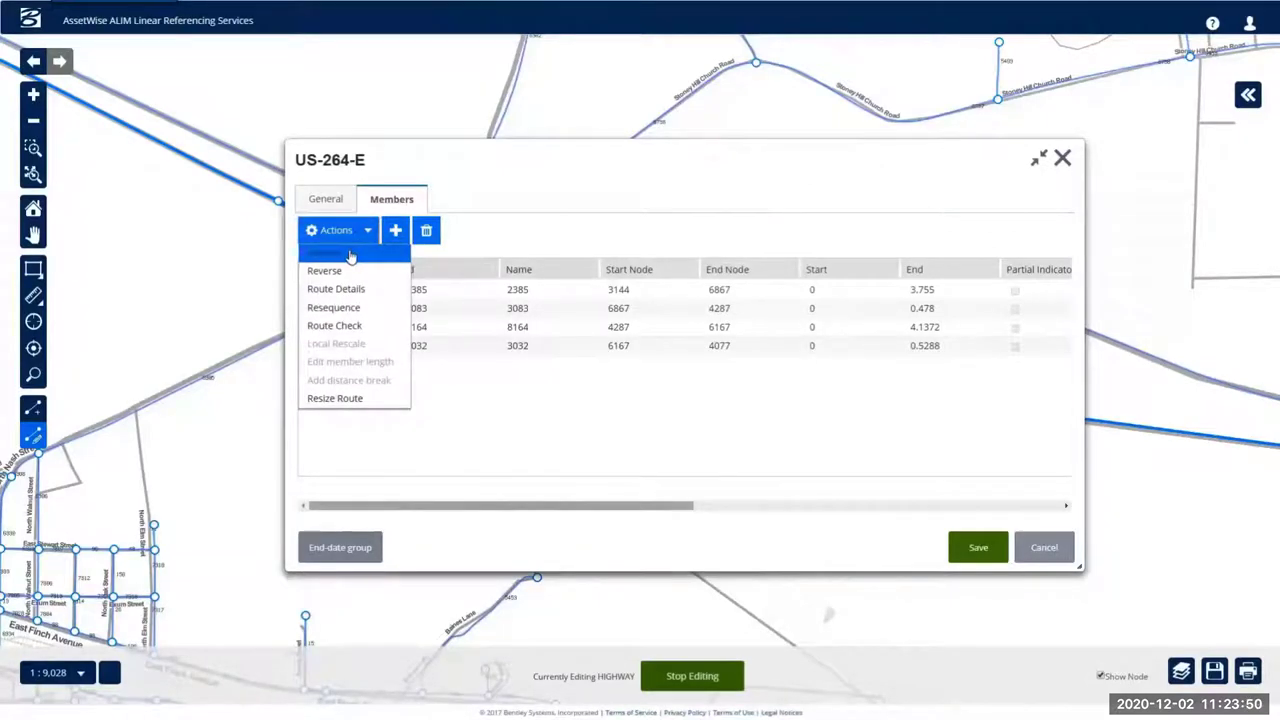
pyautogui.click(350, 254)
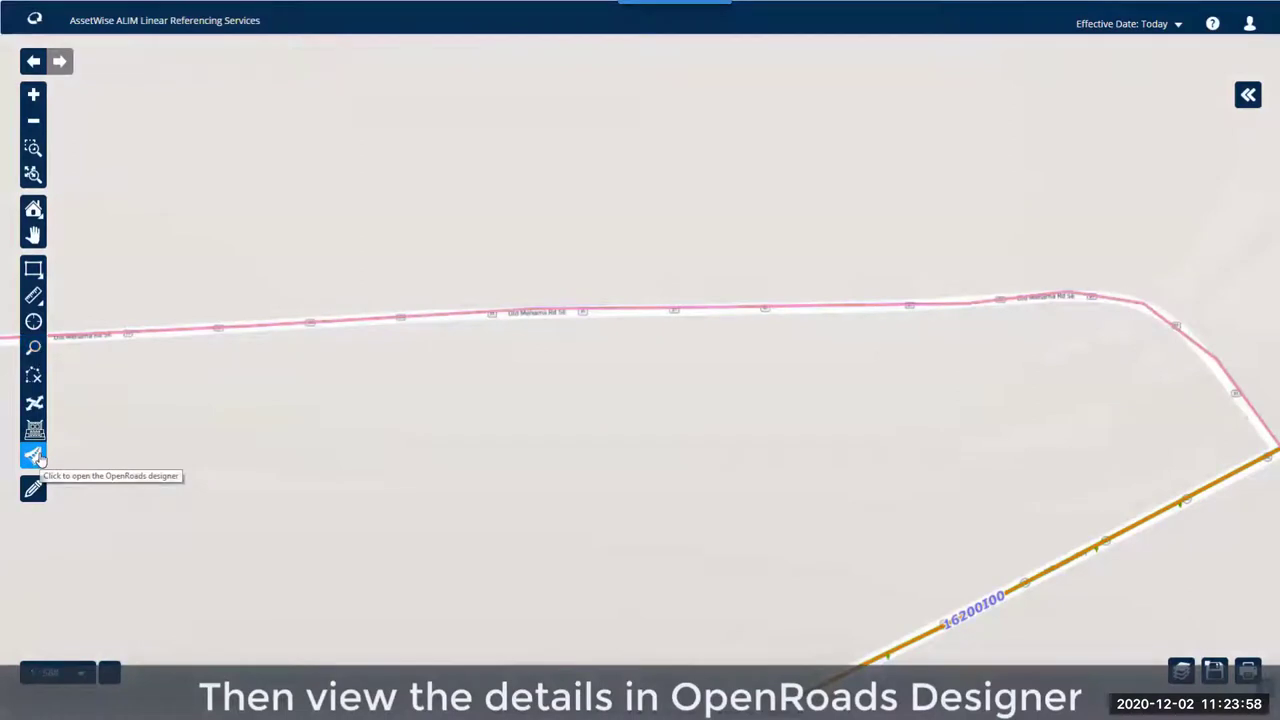
# - Open the junction road's corridor design in OpenRoads Designer and rotate its 3D view
pyautogui.click(484, 313)
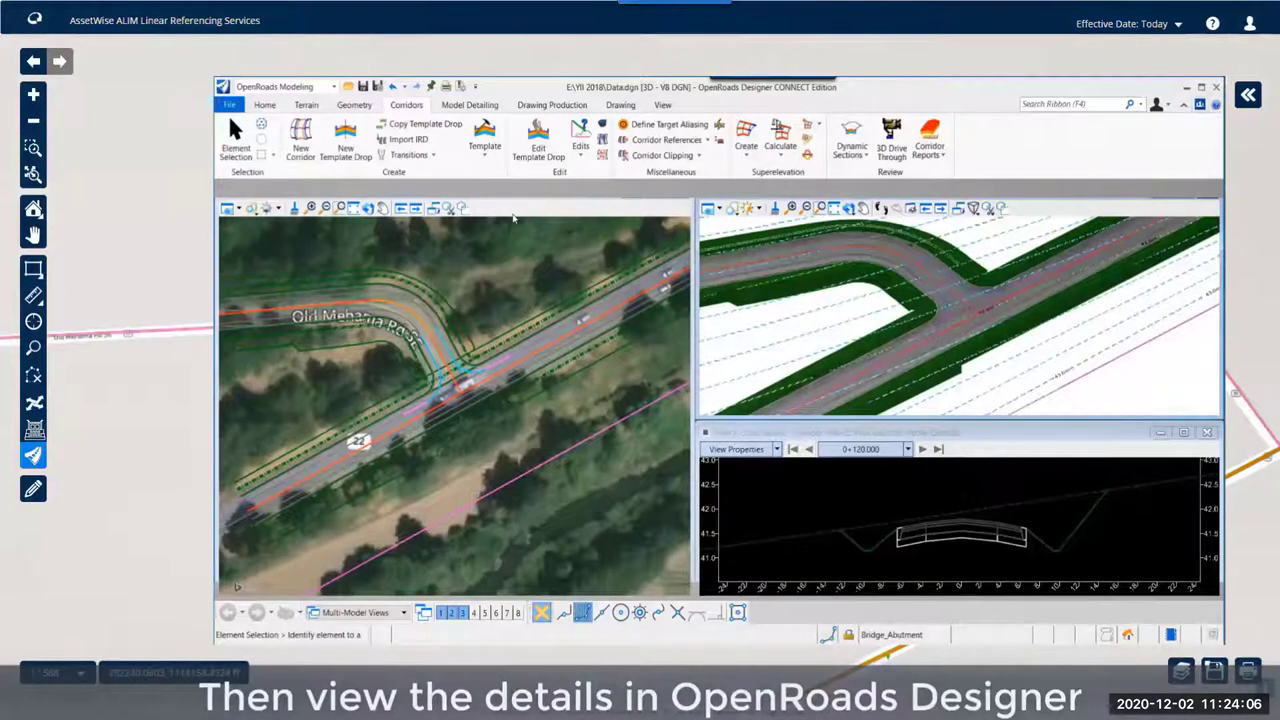
pyautogui.click(848, 207)
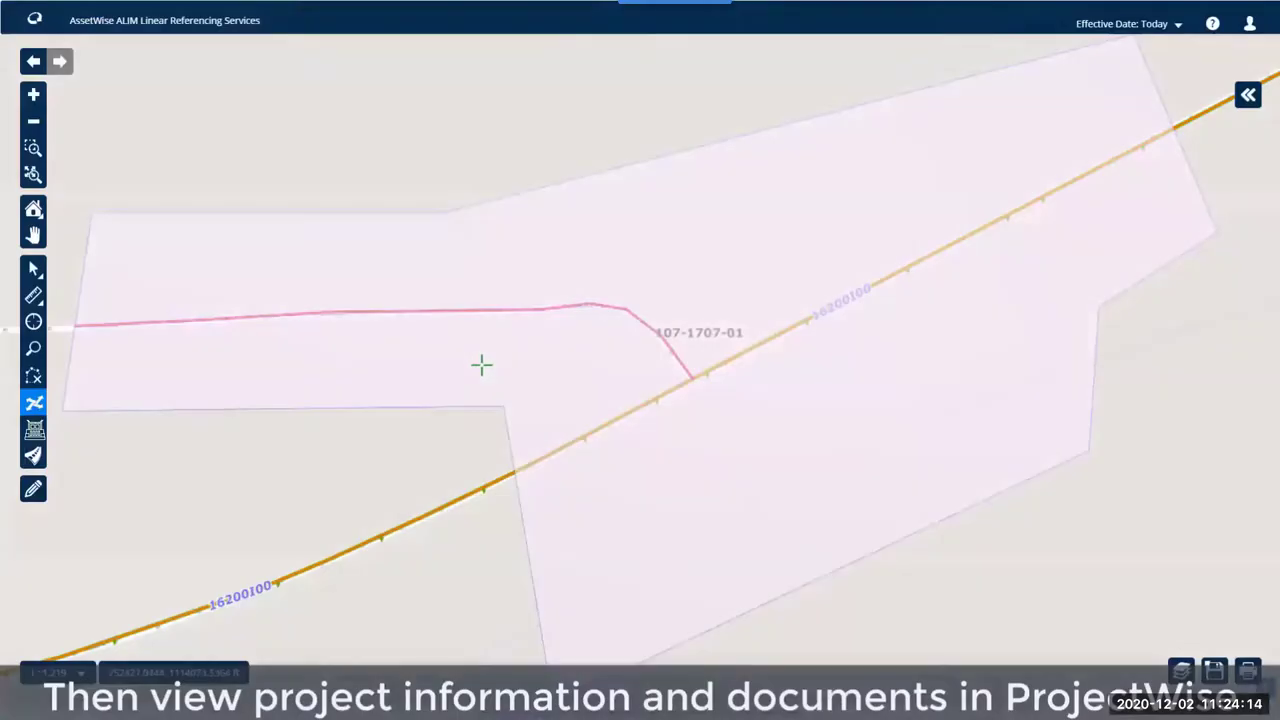
# - Open the project area's documents in ProjectWise Explorer
pyautogui.click(535, 346)
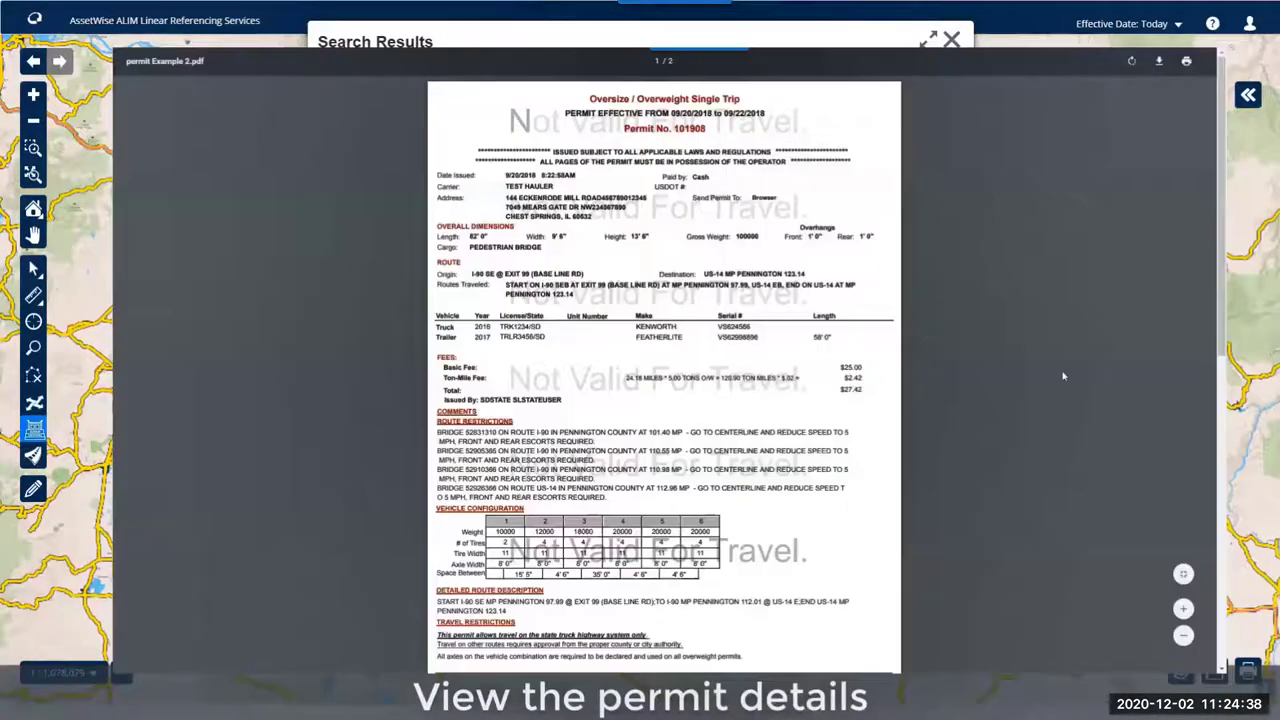
# - Scroll the Oversize / Overweight permit PDF down to the route restrictions and page 2
pyautogui.scroll(-2, 1063, 376)
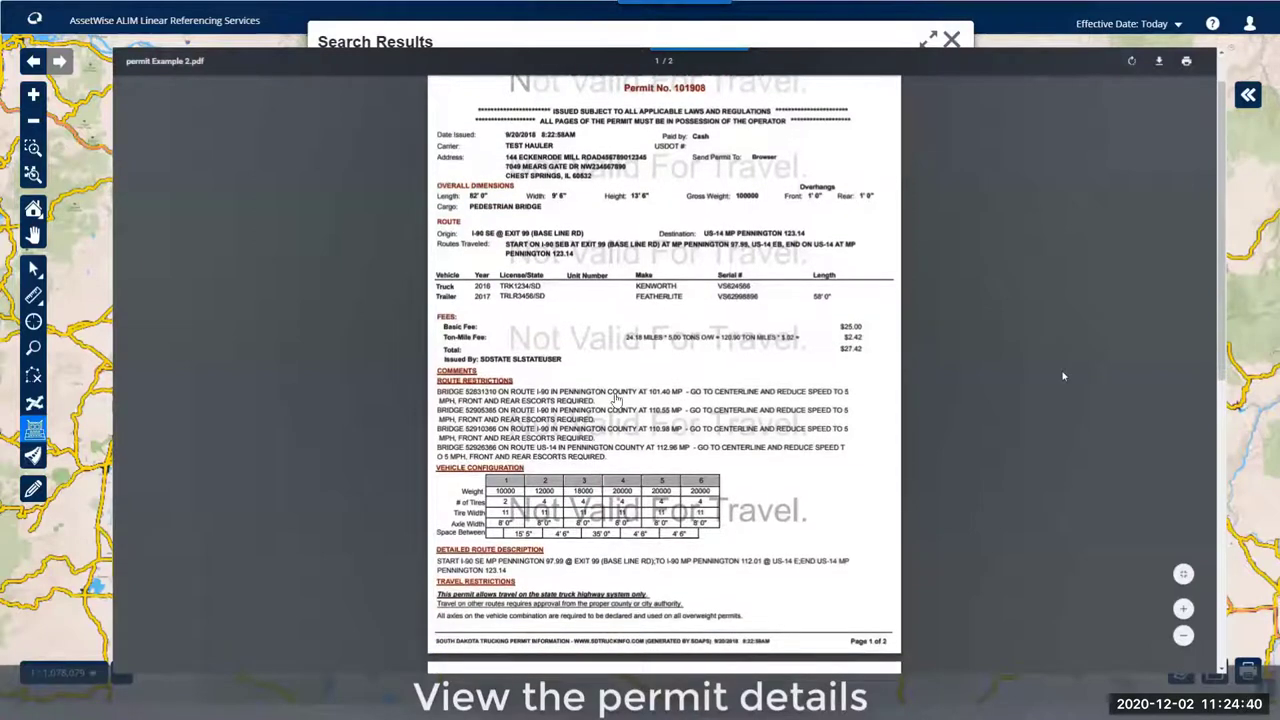
pyautogui.scroll(-4, 620, 395)
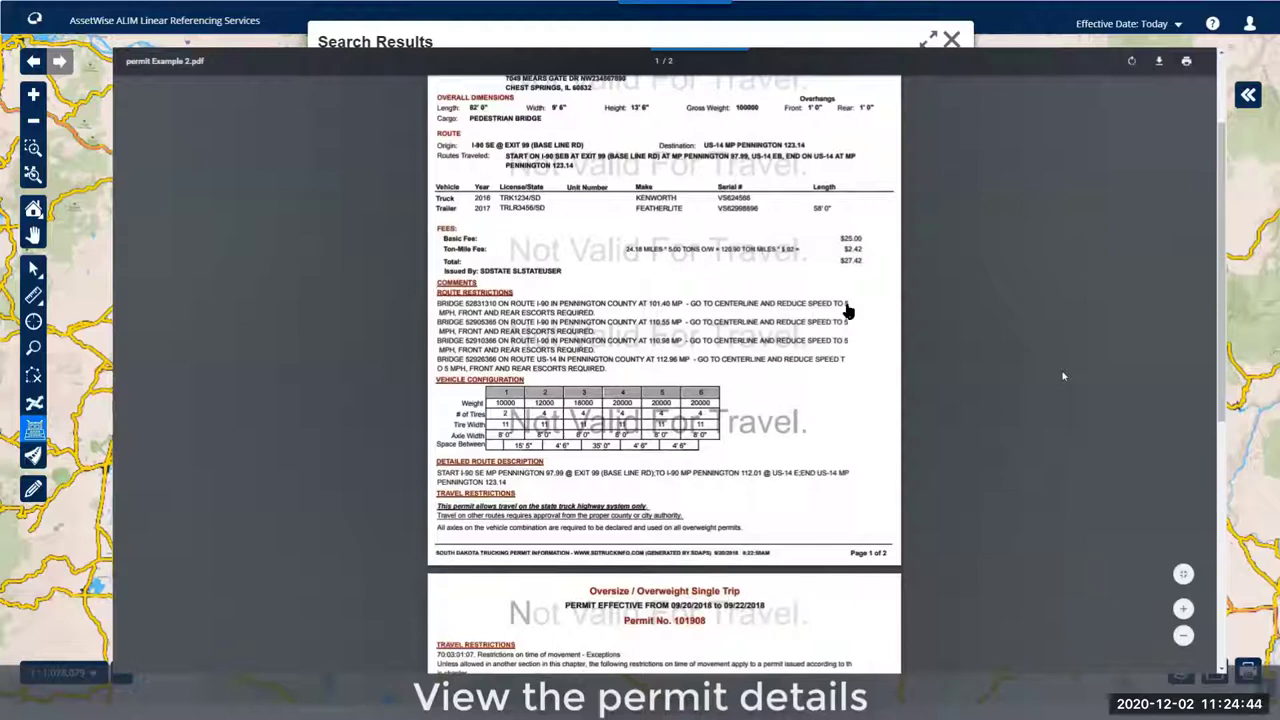
pyautogui.scroll(-10, 450, 316)
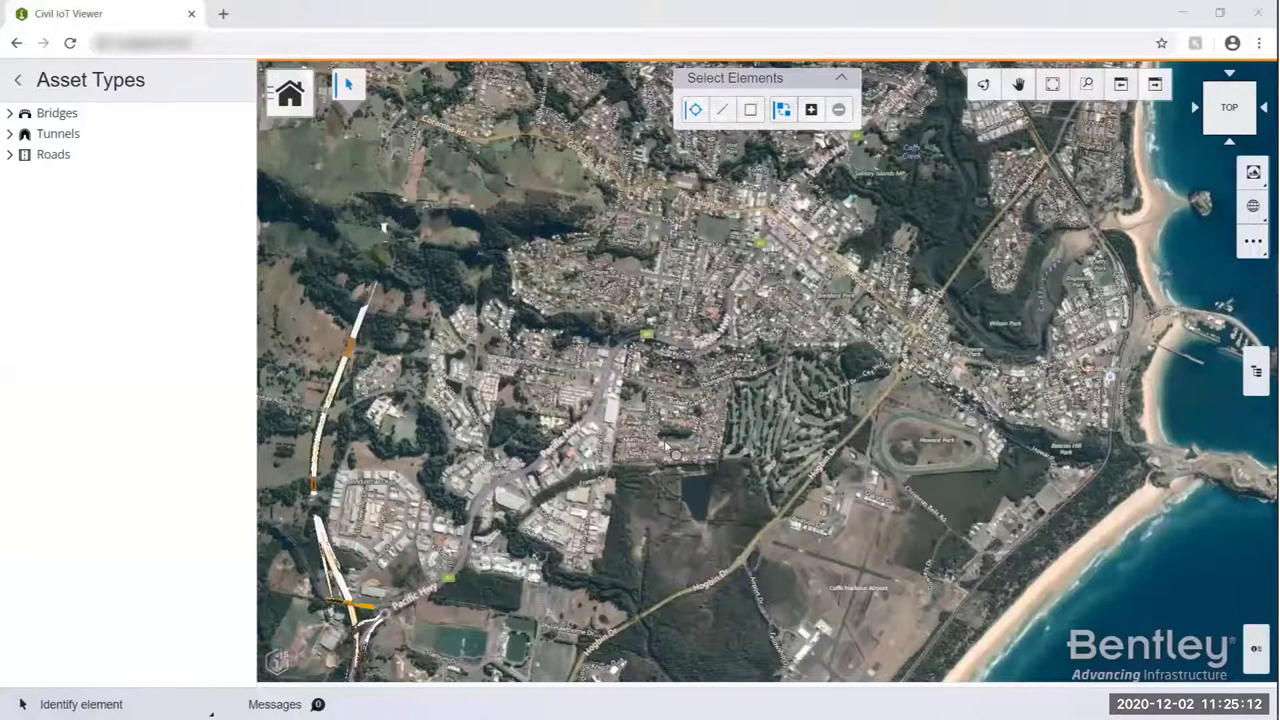
# - Fade the background map by lowering Transparency, then pan the view onto the highway corridor
pyautogui.click(1253, 205)
pyautogui.moveTo(1110, 289); pyautogui.dragTo(1171, 289)
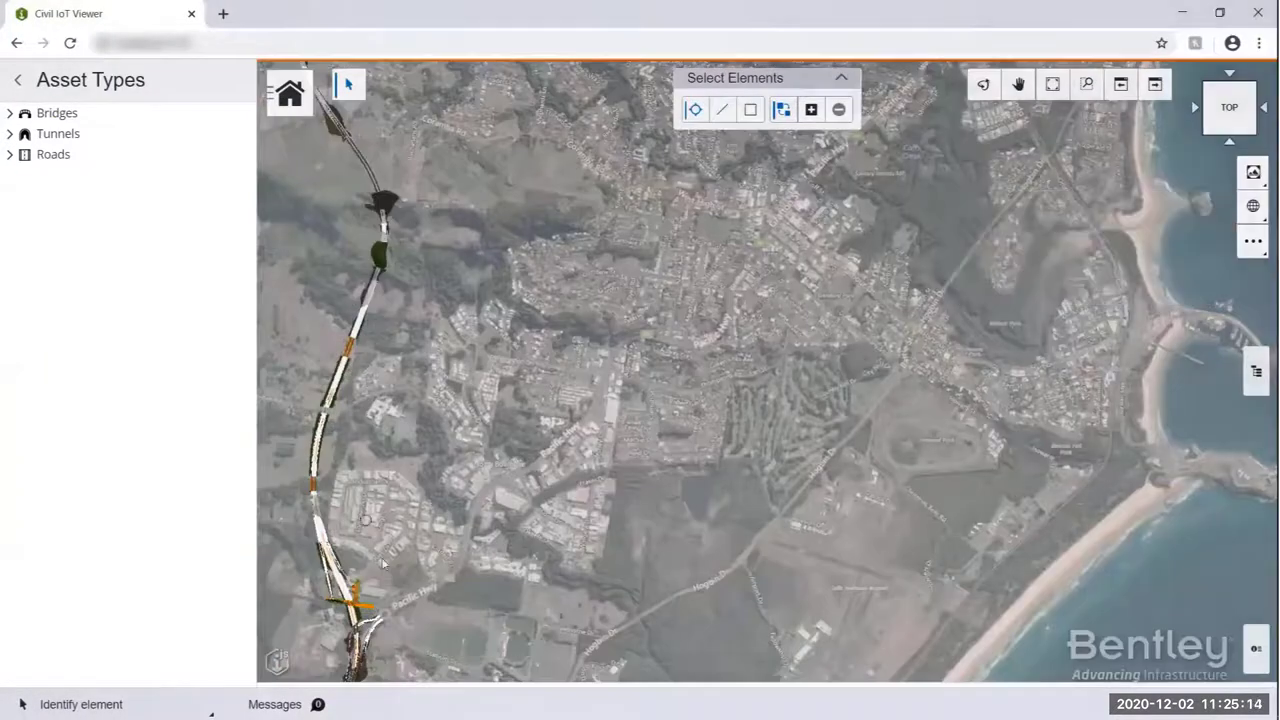
pyautogui.click(1018, 84)
pyautogui.click(687, 463)
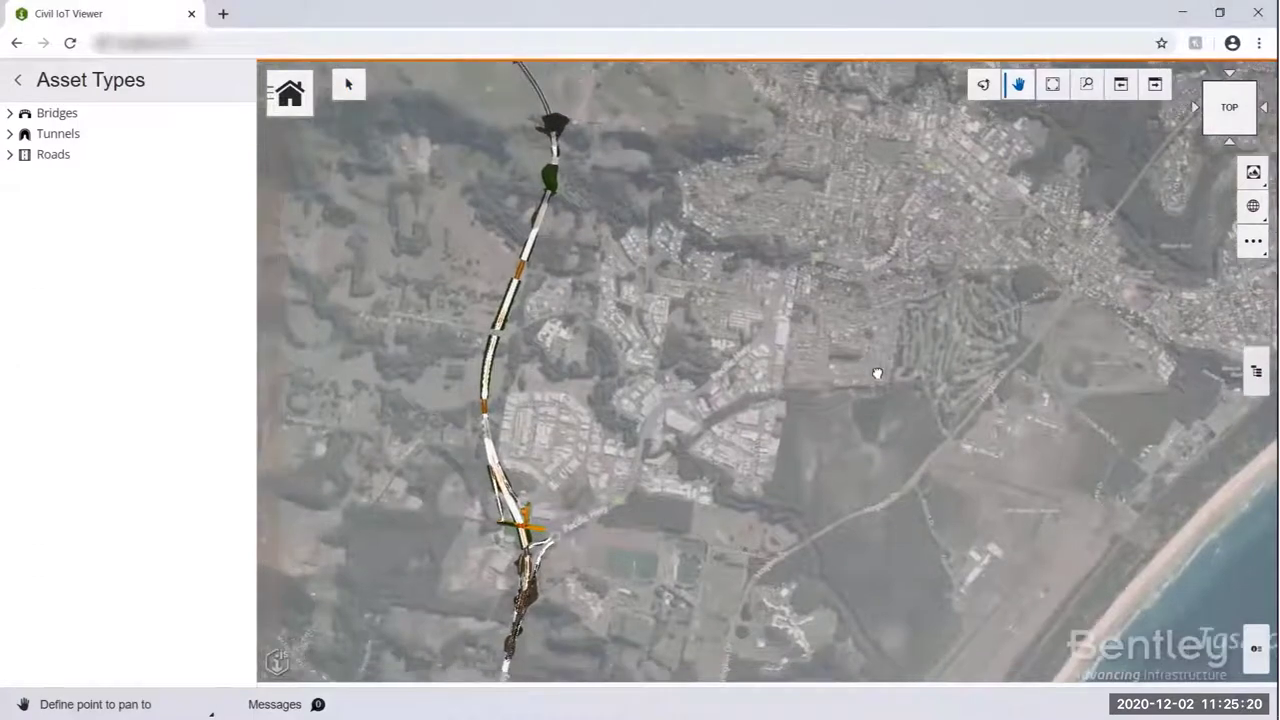
pyautogui.click(877, 373)
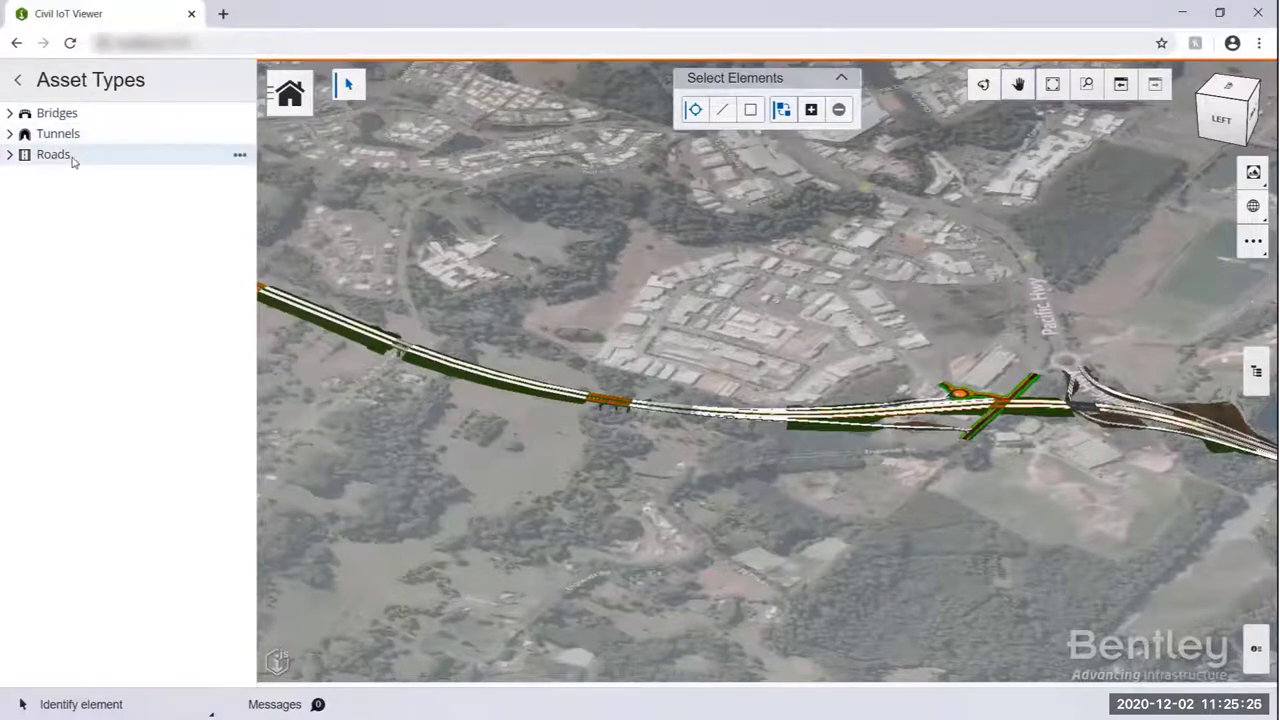
# - Select bridge BR2-NB, then zoom to tunnel T1-SB from the Tunnels list
pyautogui.click(6, 116)
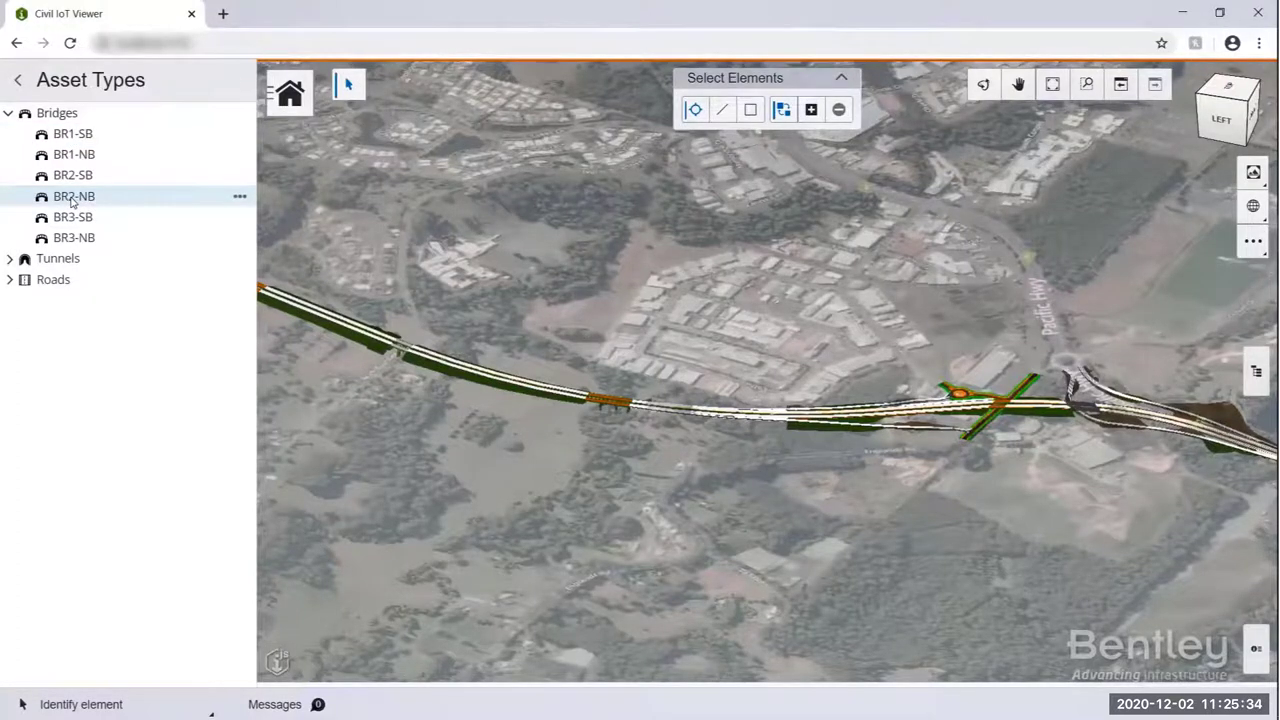
pyautogui.click(72, 197)
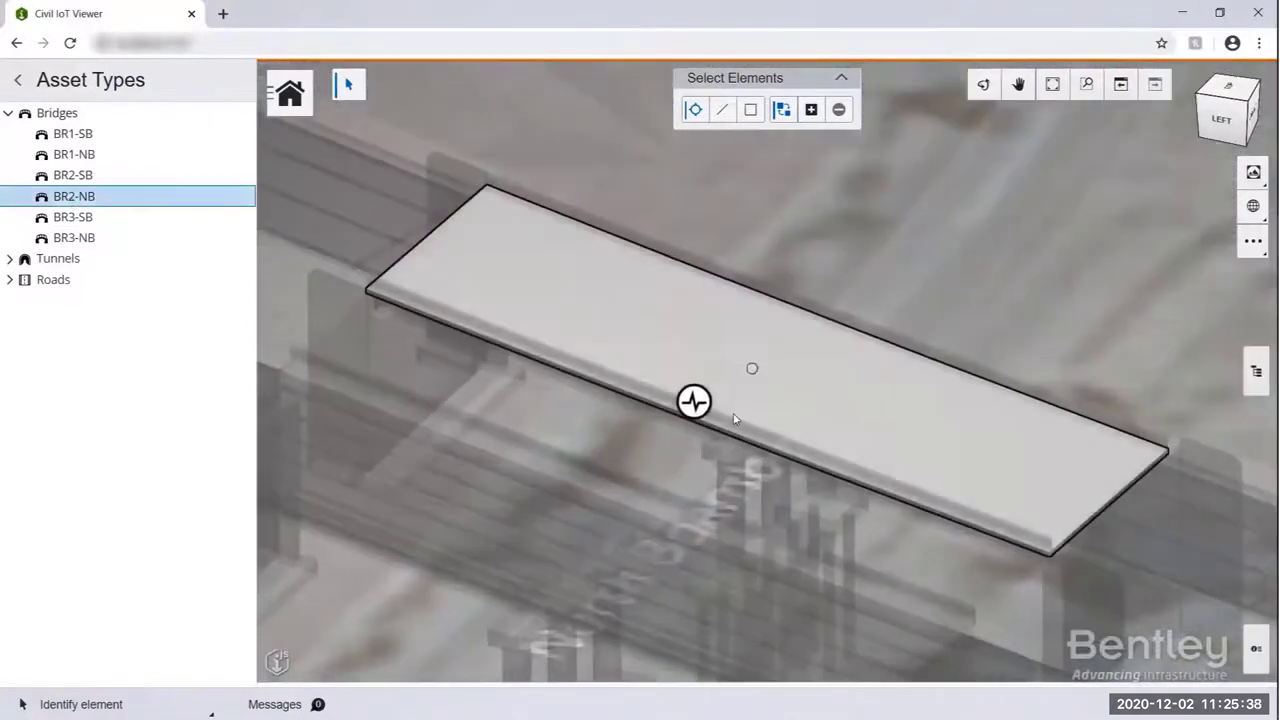
pyautogui.moveTo(692, 404)
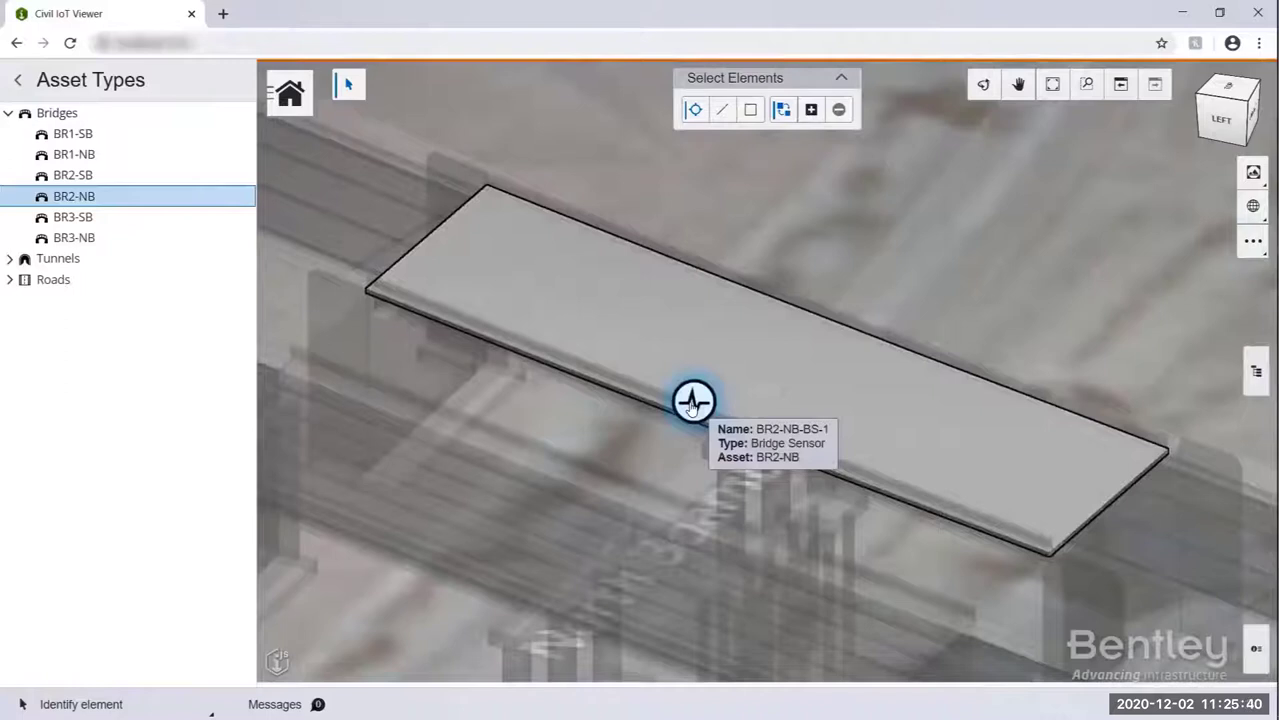
pyautogui.click(10, 258)
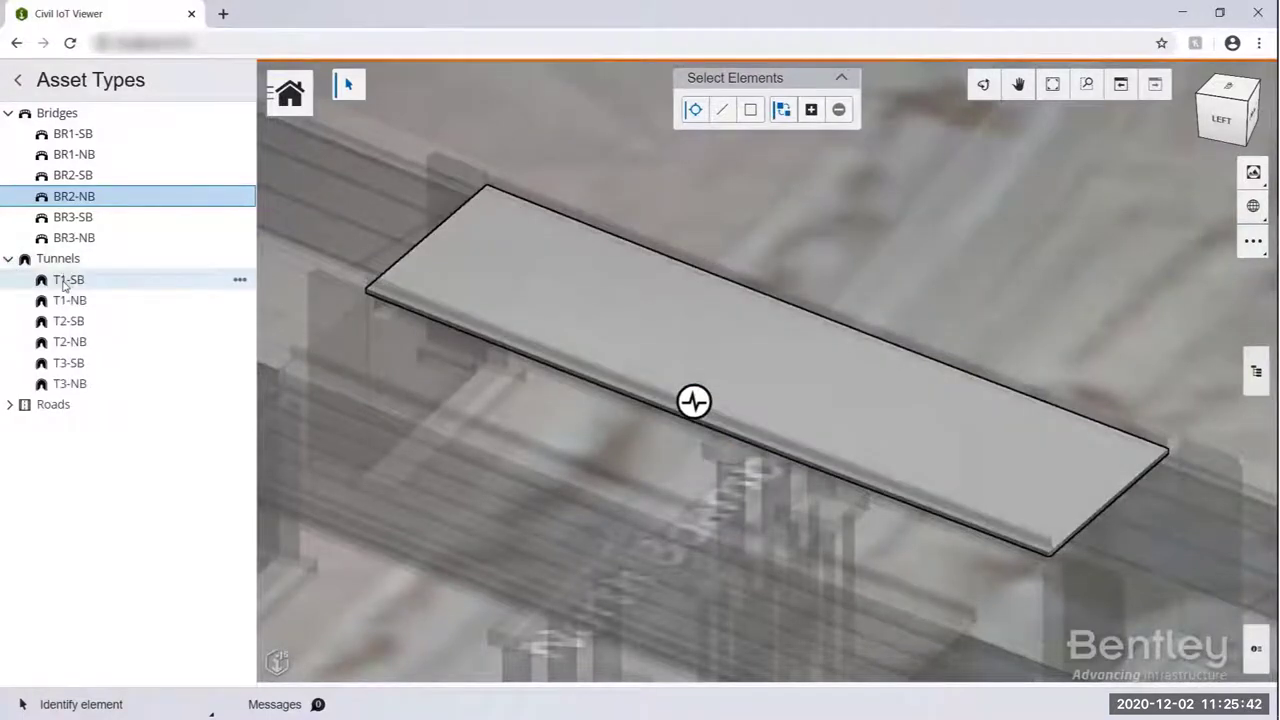
pyautogui.click(66, 280)
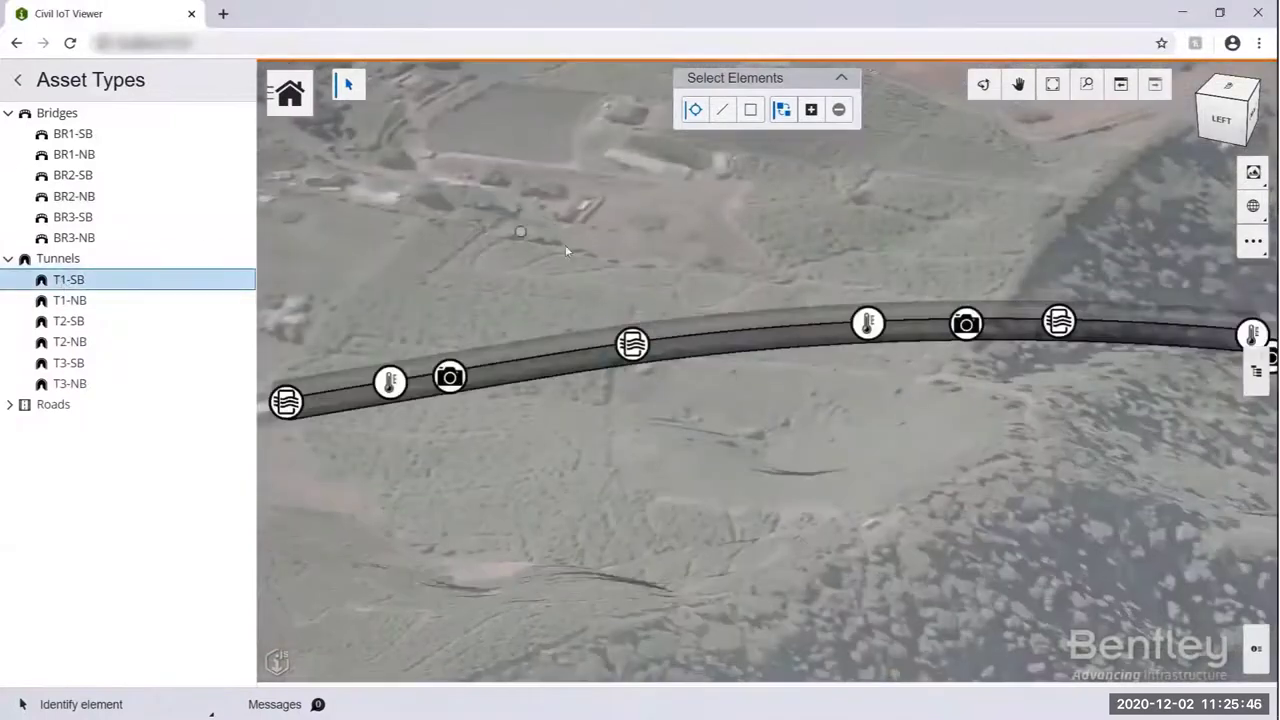
# - Expand the Roads group and zoom to road R1-SB
pyautogui.moveTo(450, 376)
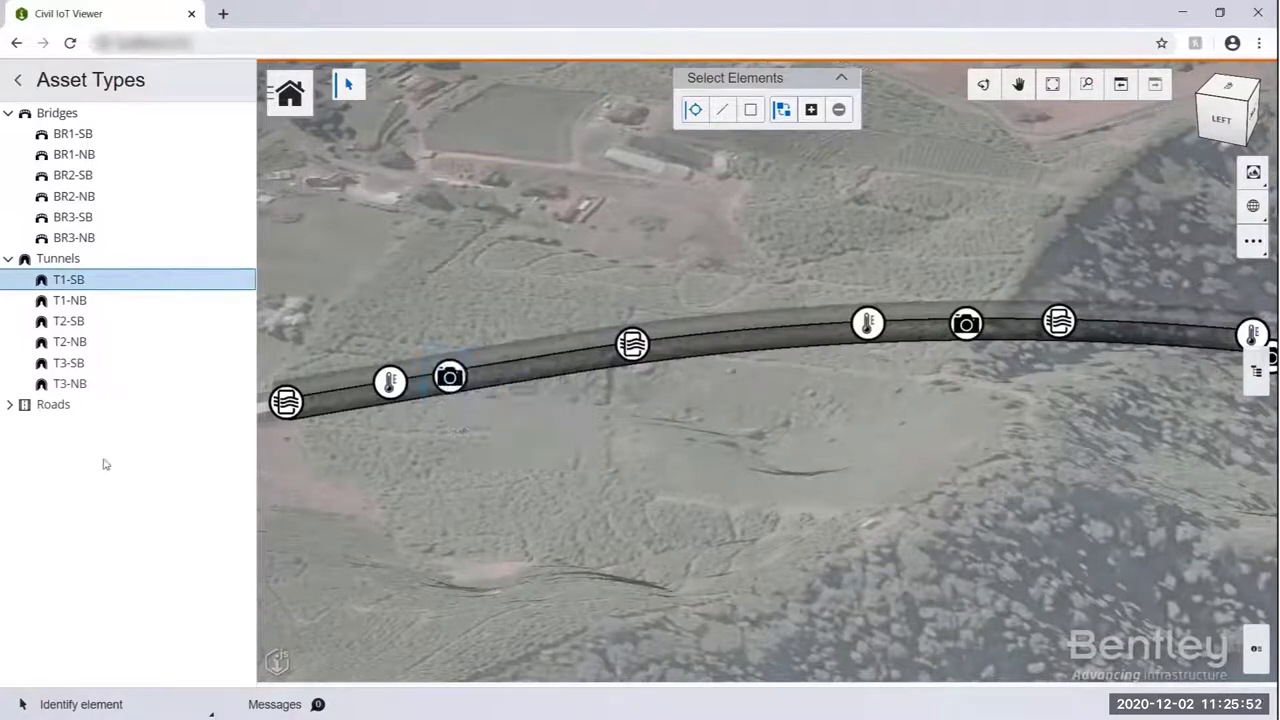
pyautogui.click(9, 404)
pyautogui.click(68, 425)
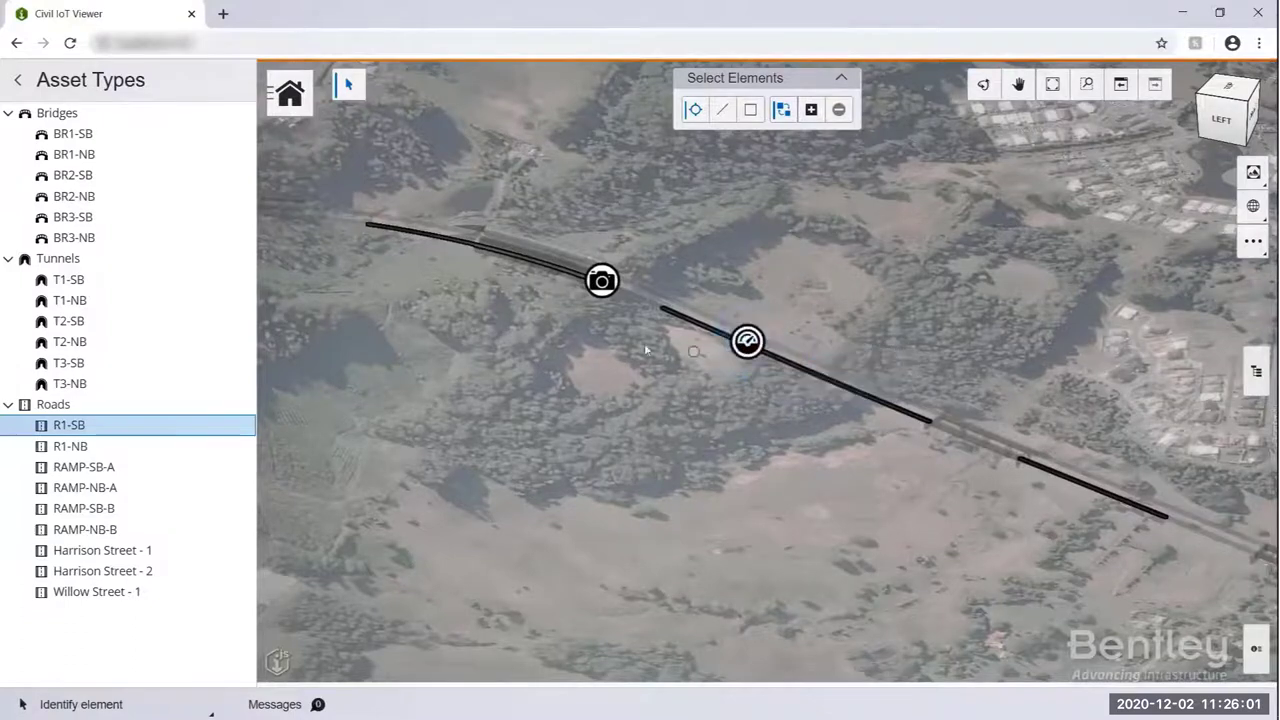
# - Clear the R1-SB selection and pan along the bridge and road alignment
pyautogui.moveTo(601, 288)
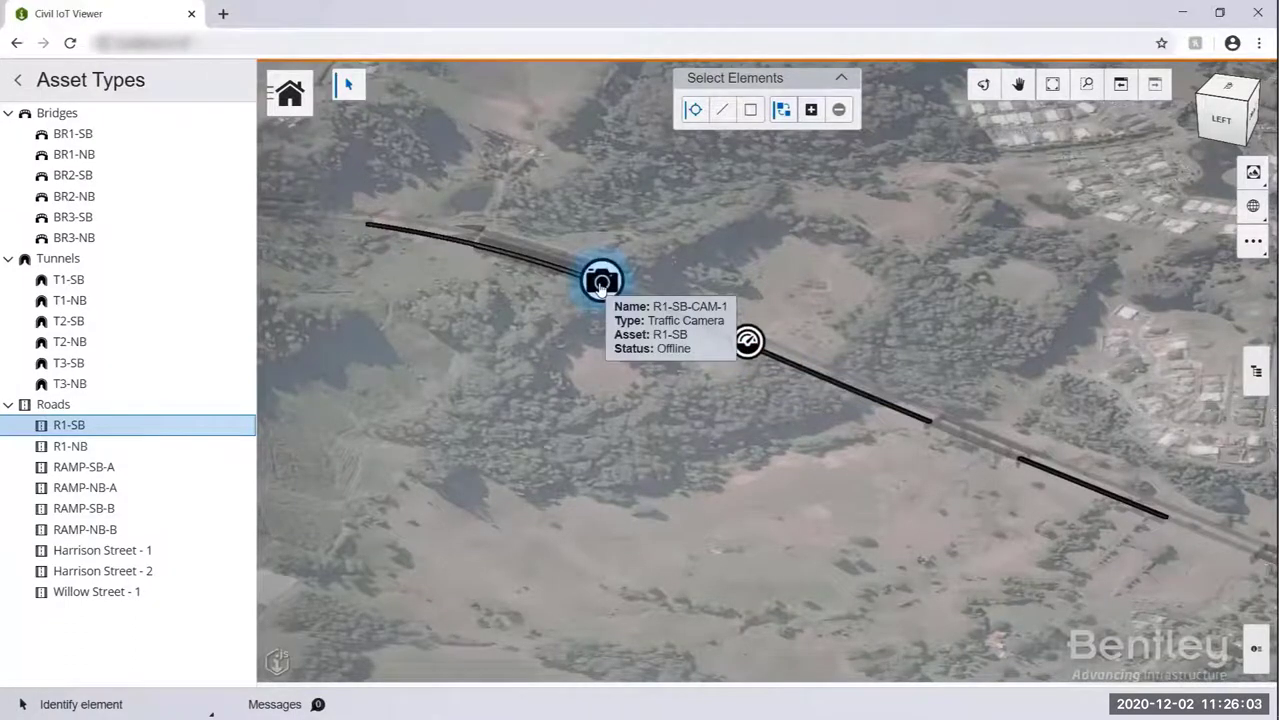
pyautogui.click(547, 312)
pyautogui.click(1018, 84)
pyautogui.moveTo(989, 330); pyautogui.dragTo(691, 223)
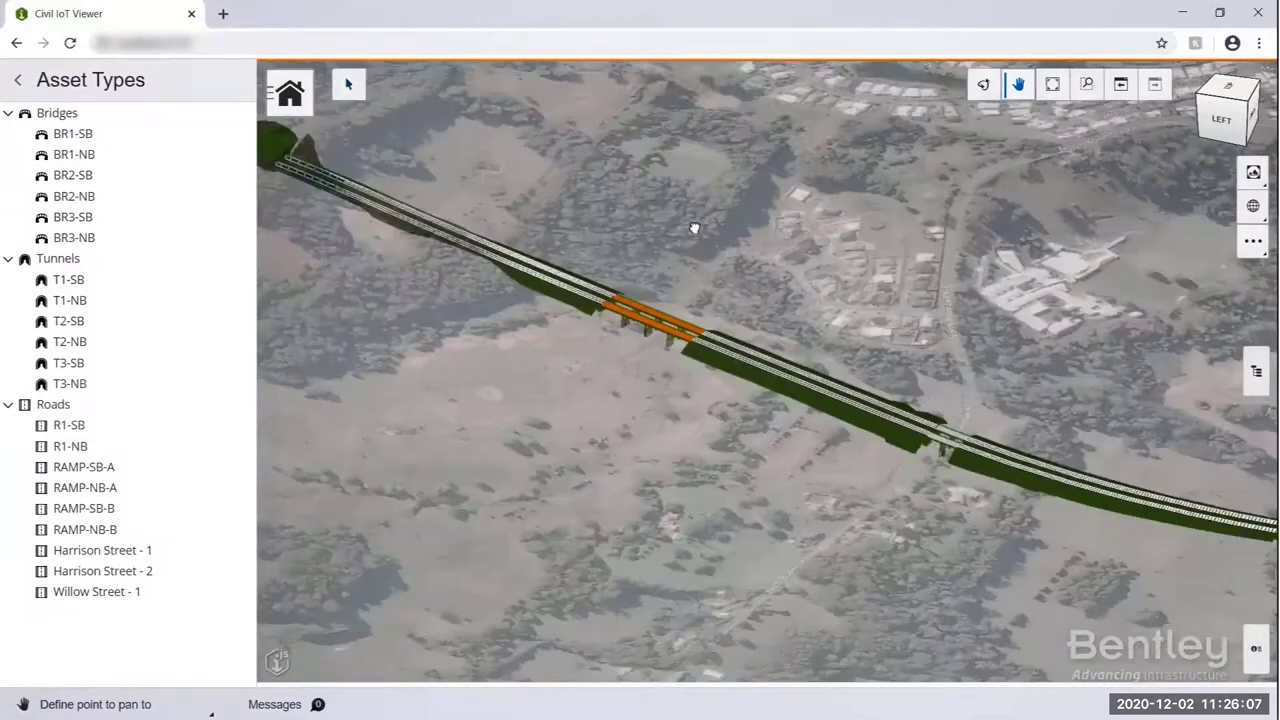
pyautogui.moveTo(704, 573); pyautogui.dragTo(581, 217)
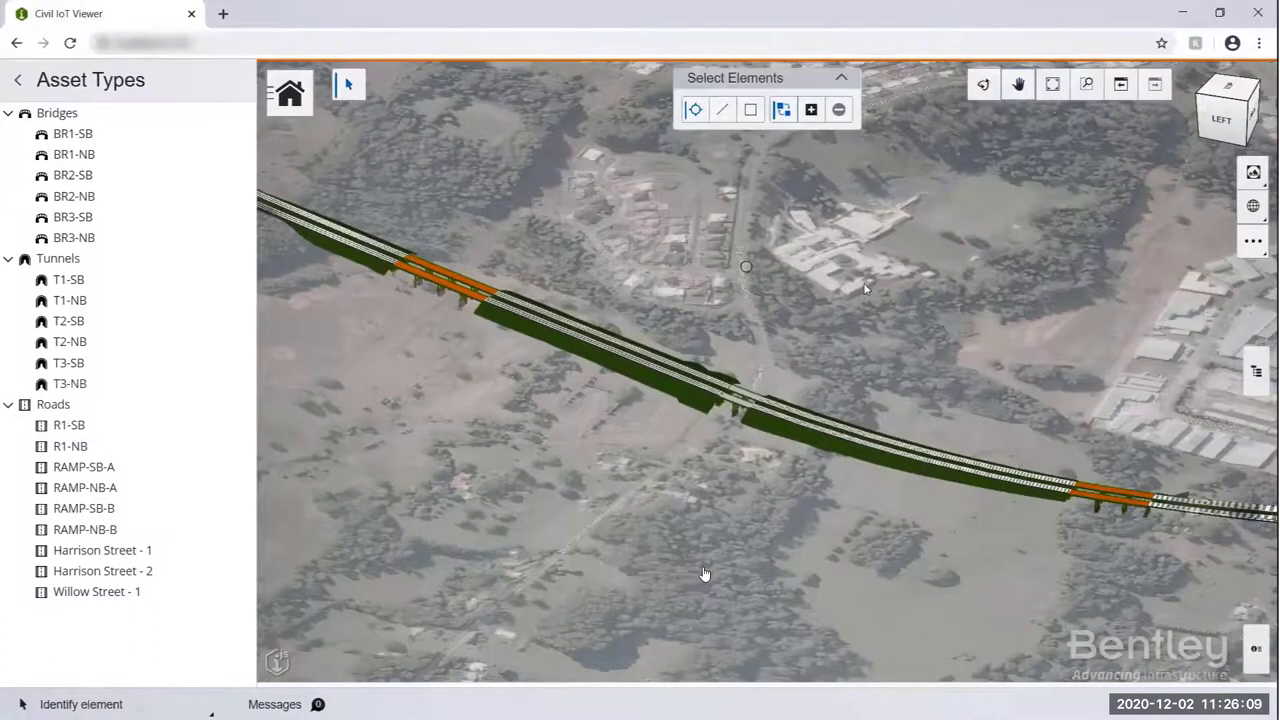
# - Switch on Show Live Data, signing in with the account e-mail
pyautogui.click(1253, 205)
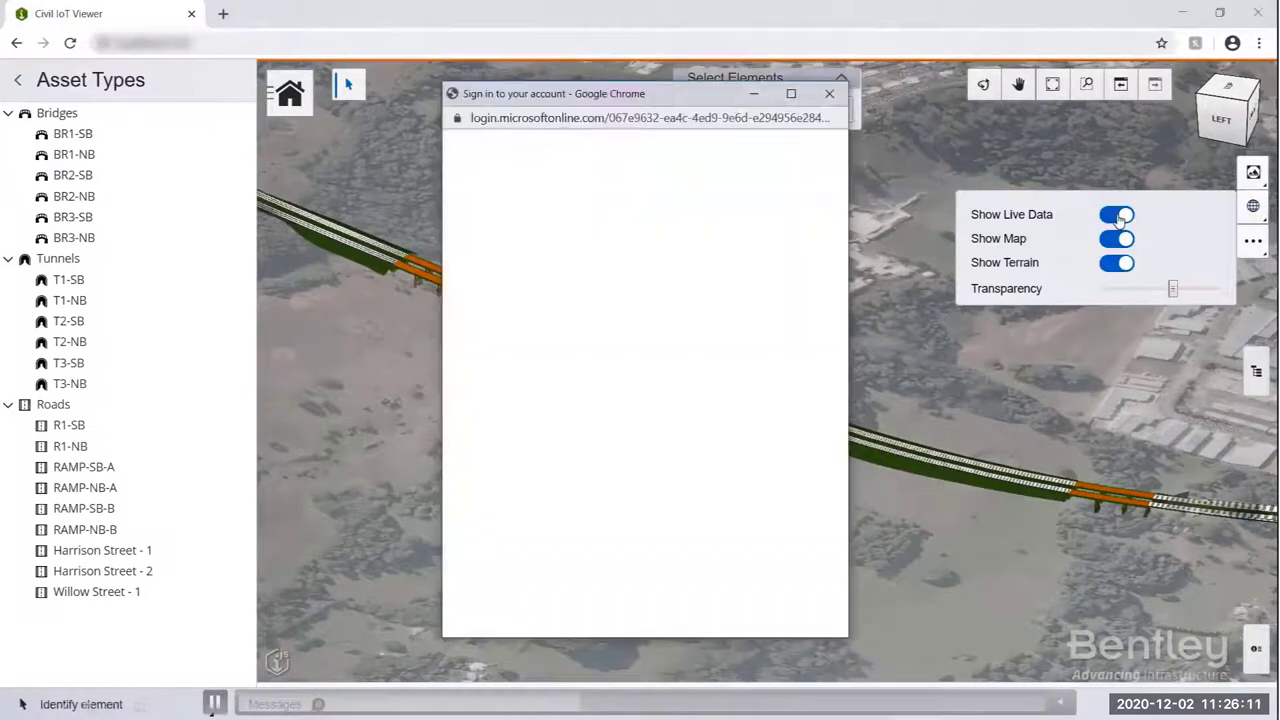
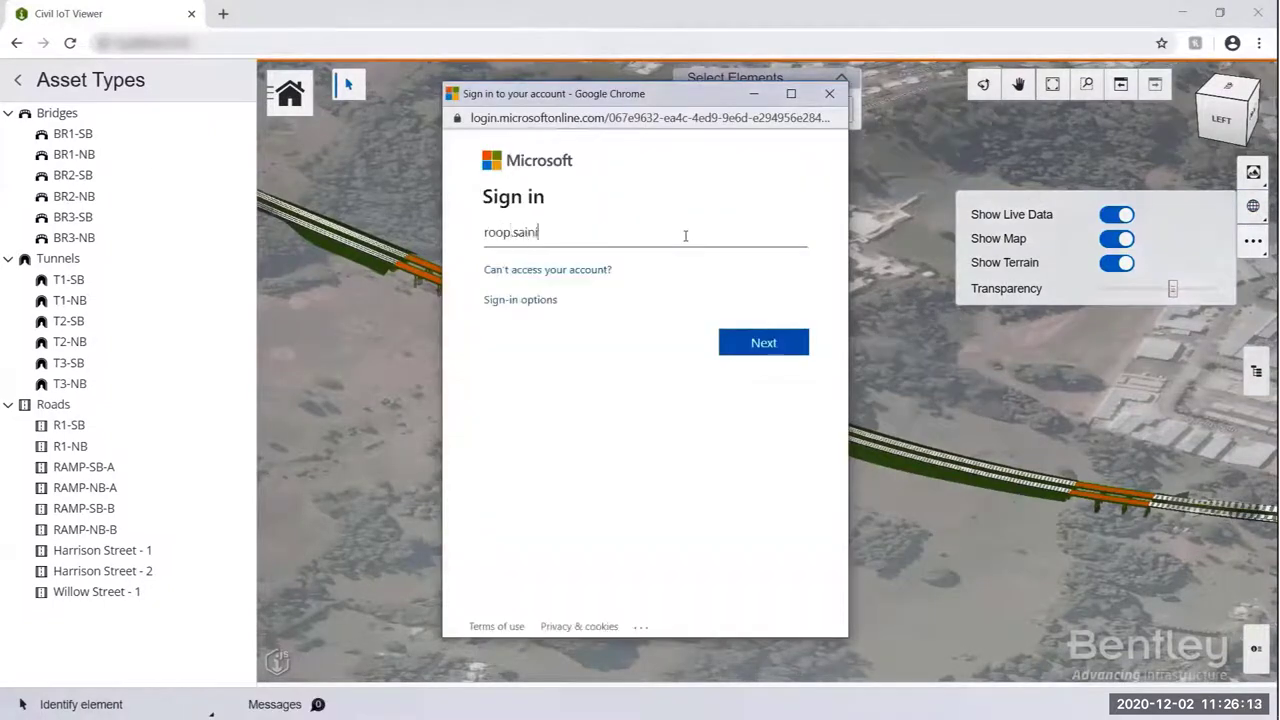
pyautogui.press('Return')
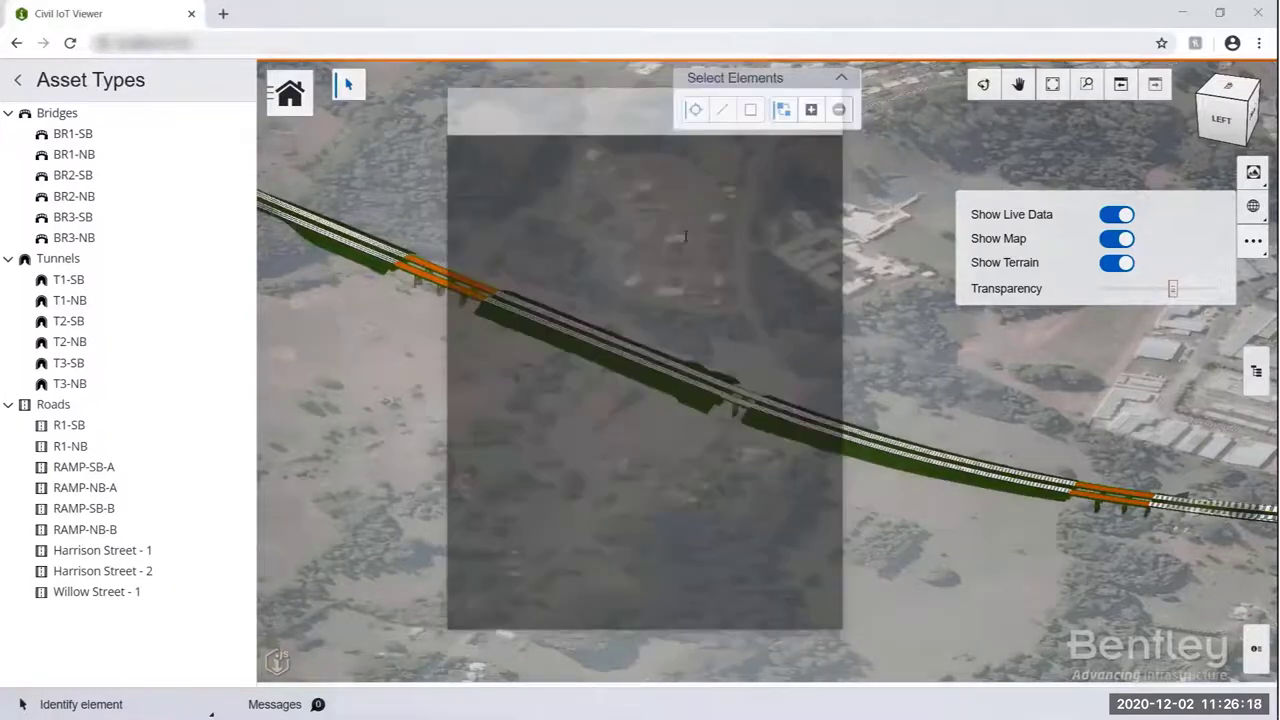
pyautogui.moveTo(737, 415)
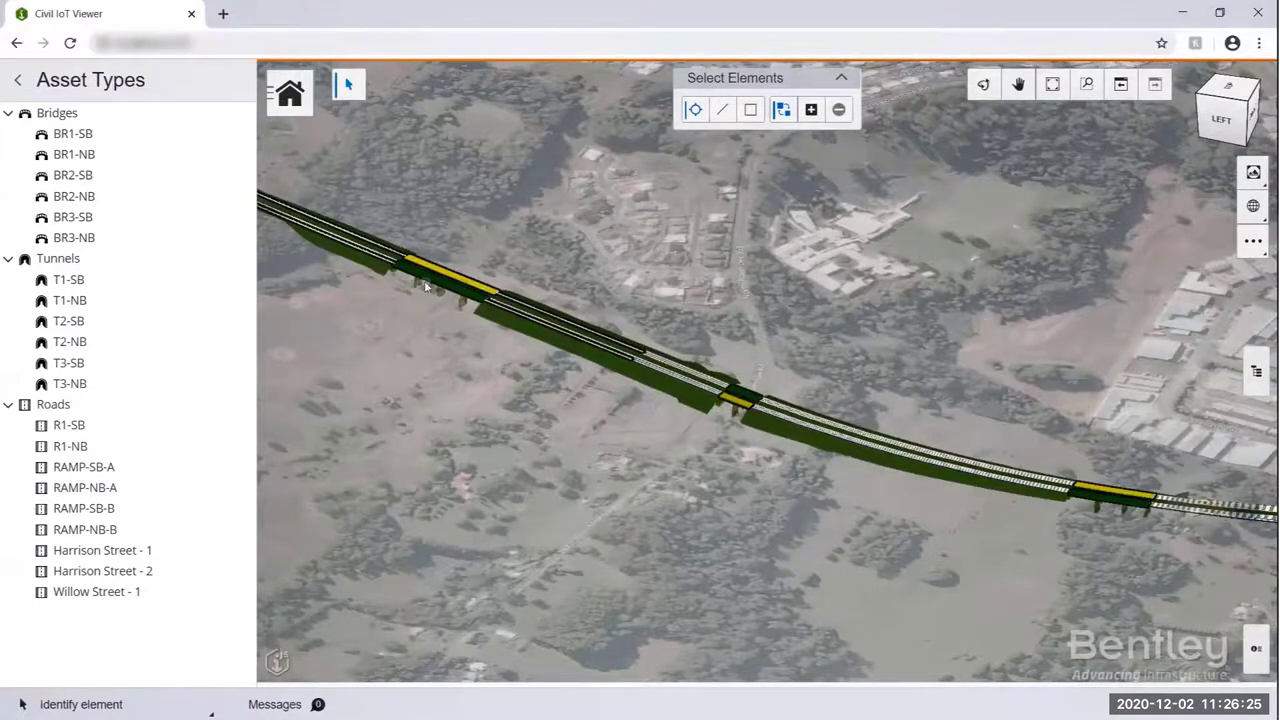
# - Zoom to the bridge deck, view T1-SB, then deselect it and pan out over the alignment
pyautogui.scroll(2, 414, 280)
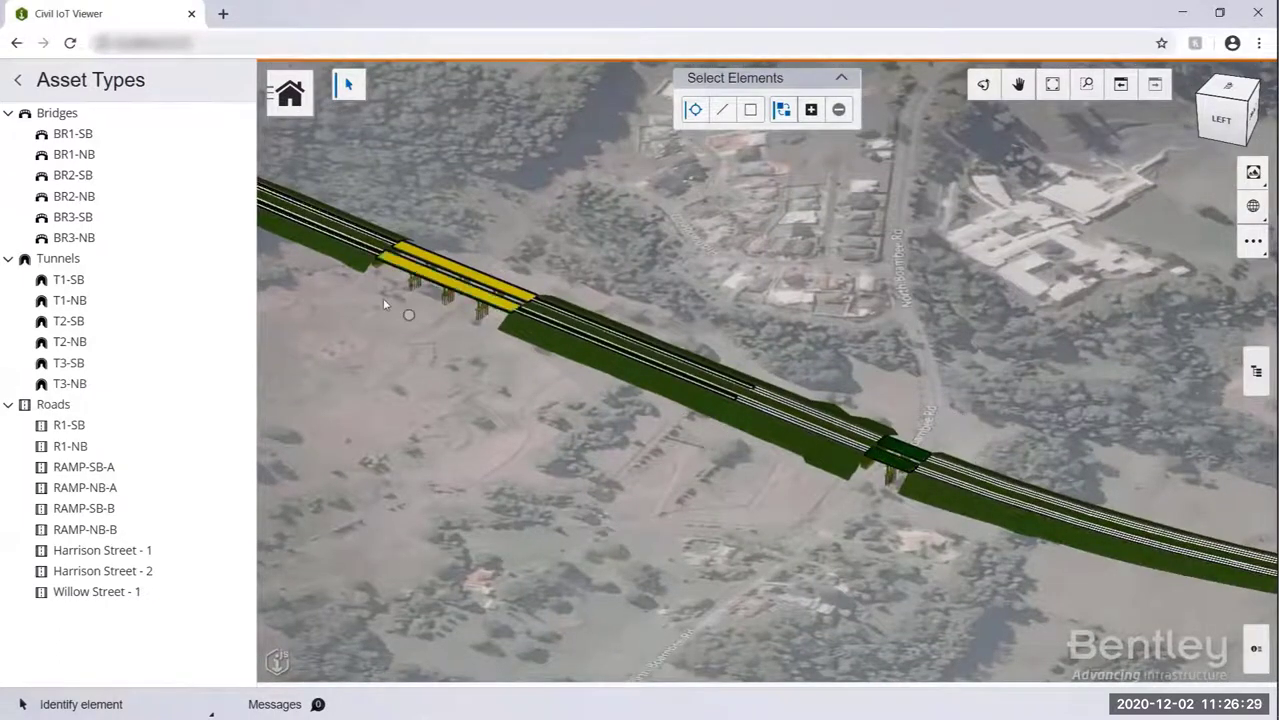
pyautogui.keyDown('ctrl'); pyautogui.click(506, 280); pyautogui.keyUp('ctrl')
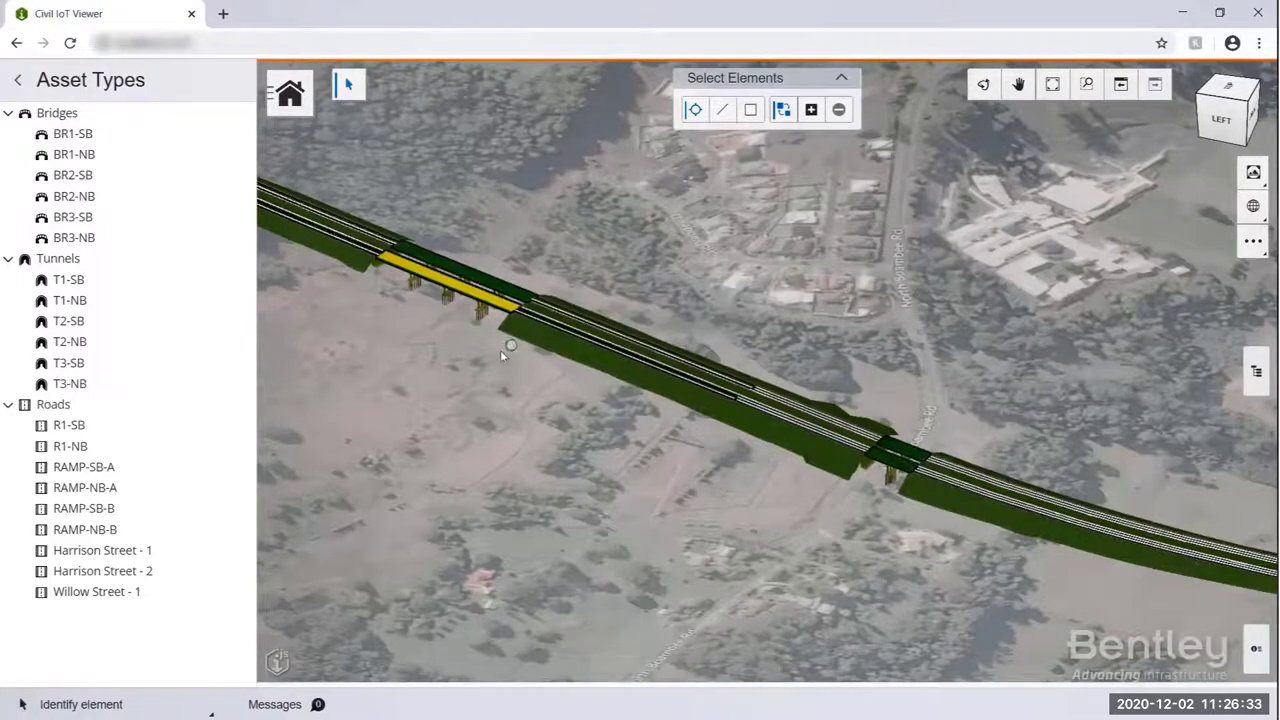
pyautogui.click(90, 280)
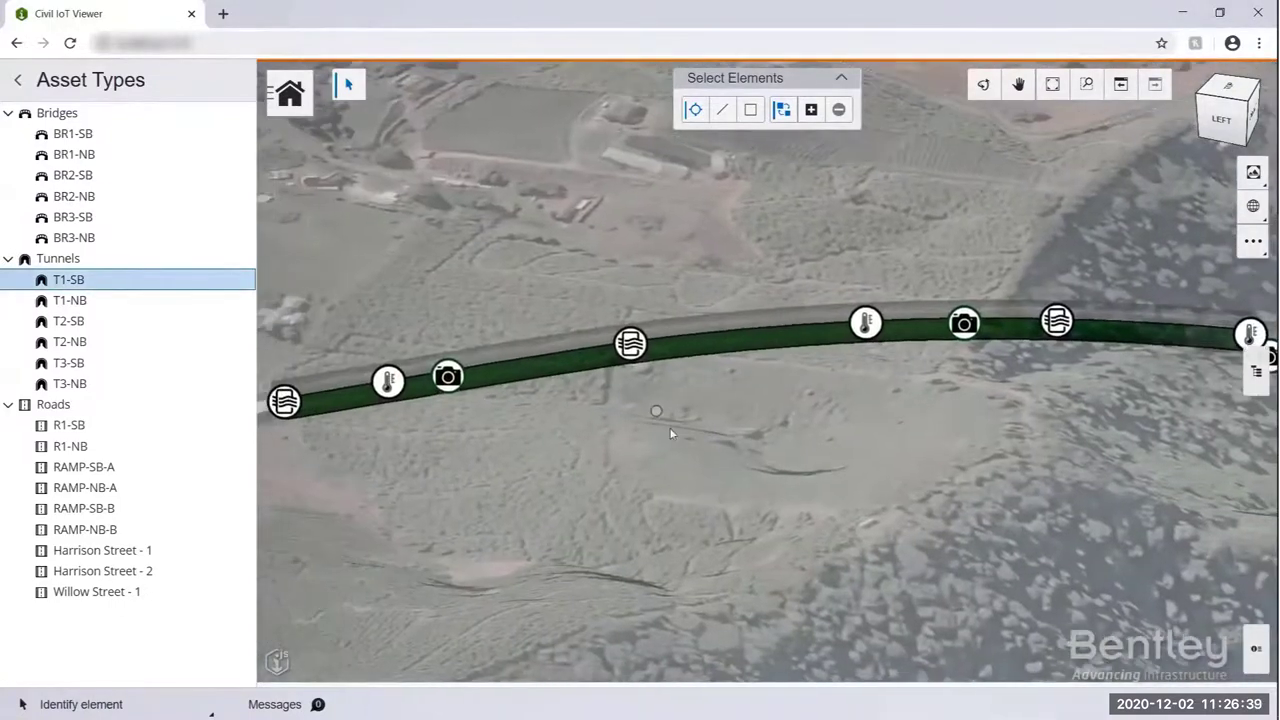
pyautogui.moveTo(630, 348)
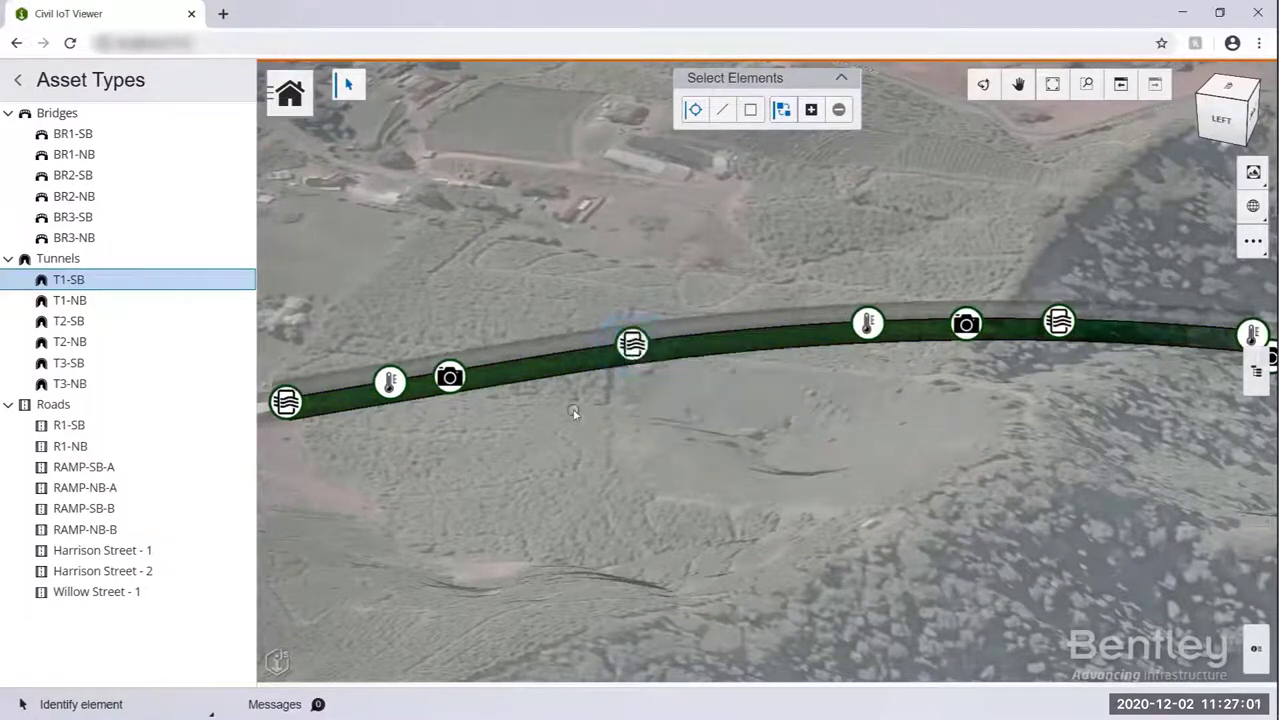
pyautogui.click(150, 279)
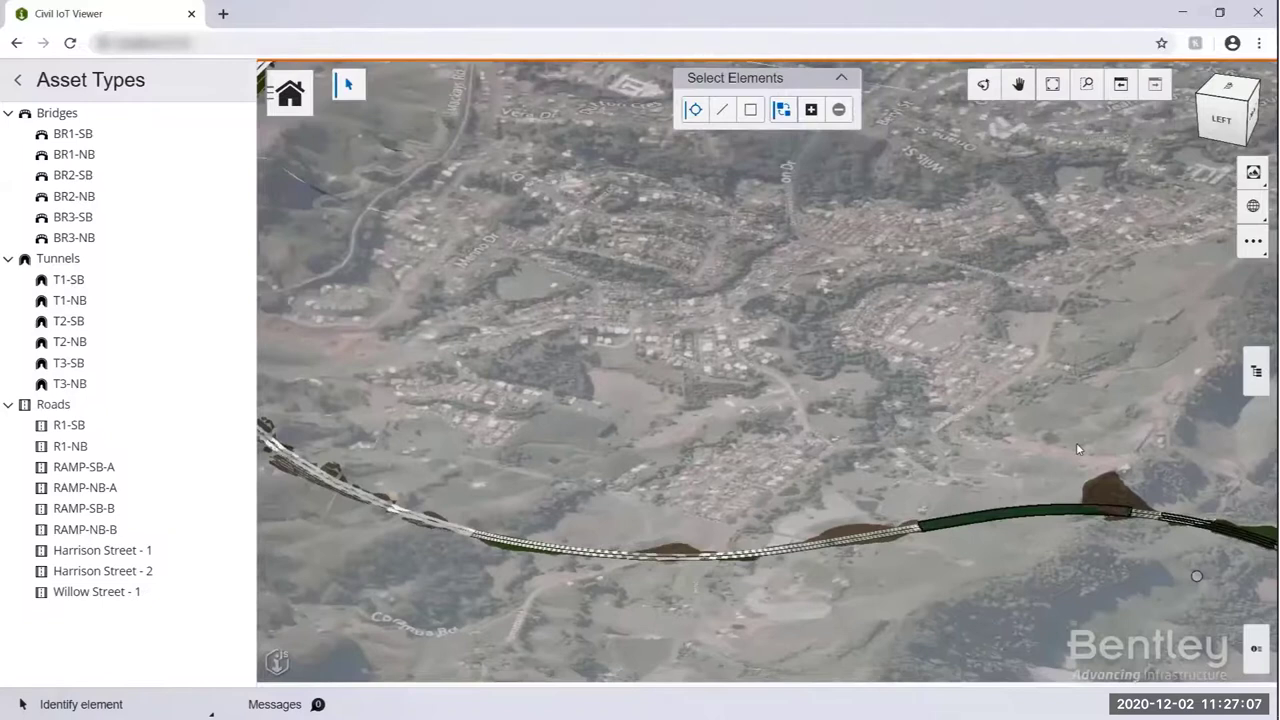
pyautogui.click(1018, 84)
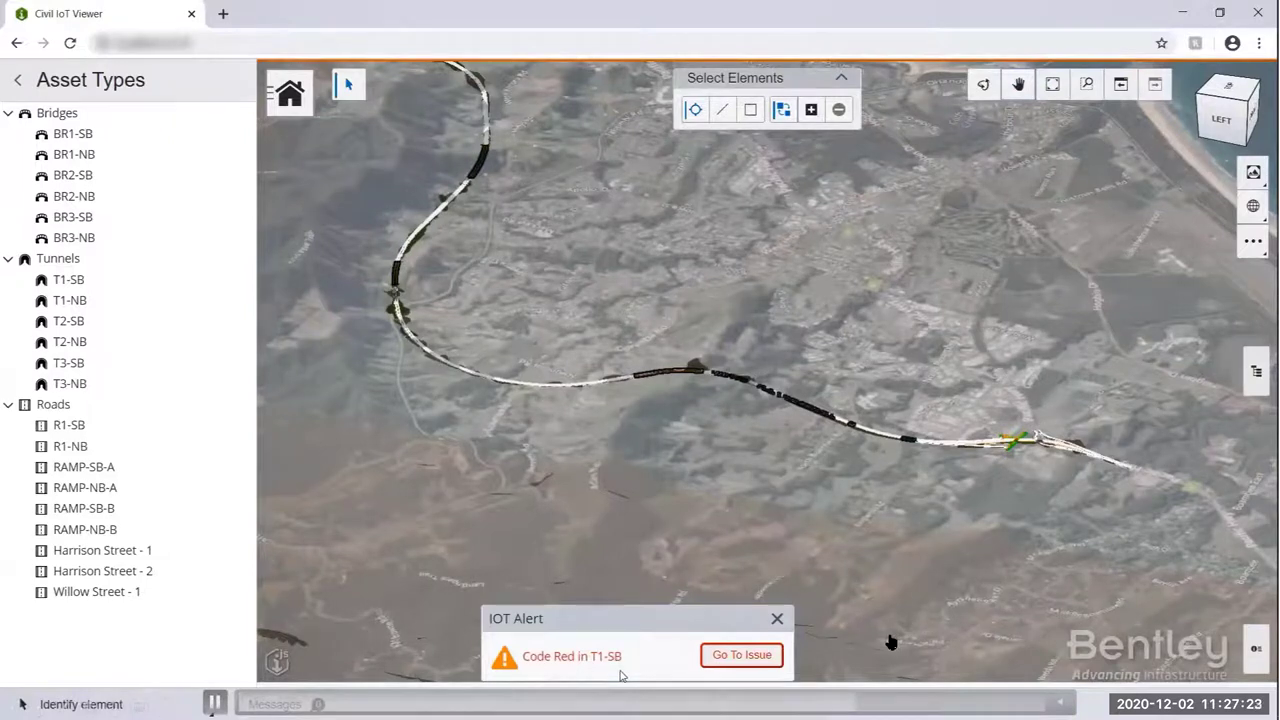
# - Go to the T1-SB tunnel issue from the IOT Alert to see its air sensor reading CO 10.97 ppm, NO2 23.14 ppb
pyautogui.click(741, 656)
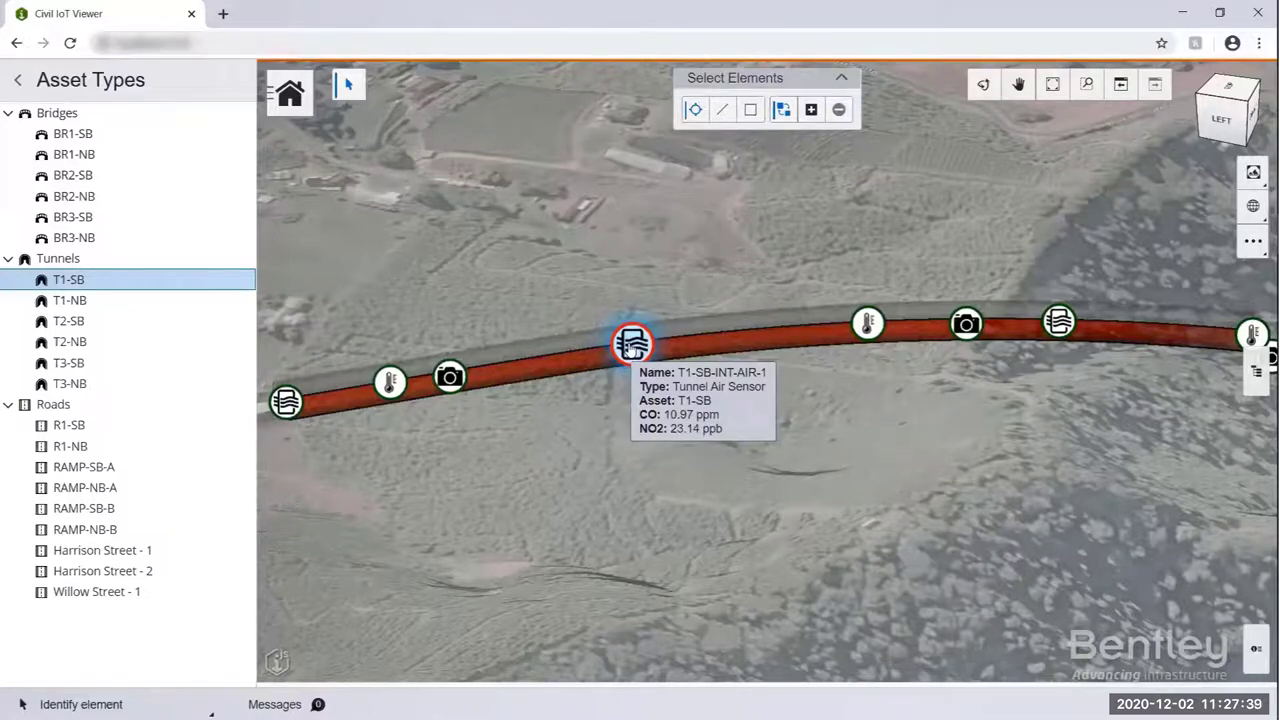
# - Show camera T1-SB-CAM-3's image of the crashed truck in a new tab, then return to the viewer
pyautogui.click(449, 376)
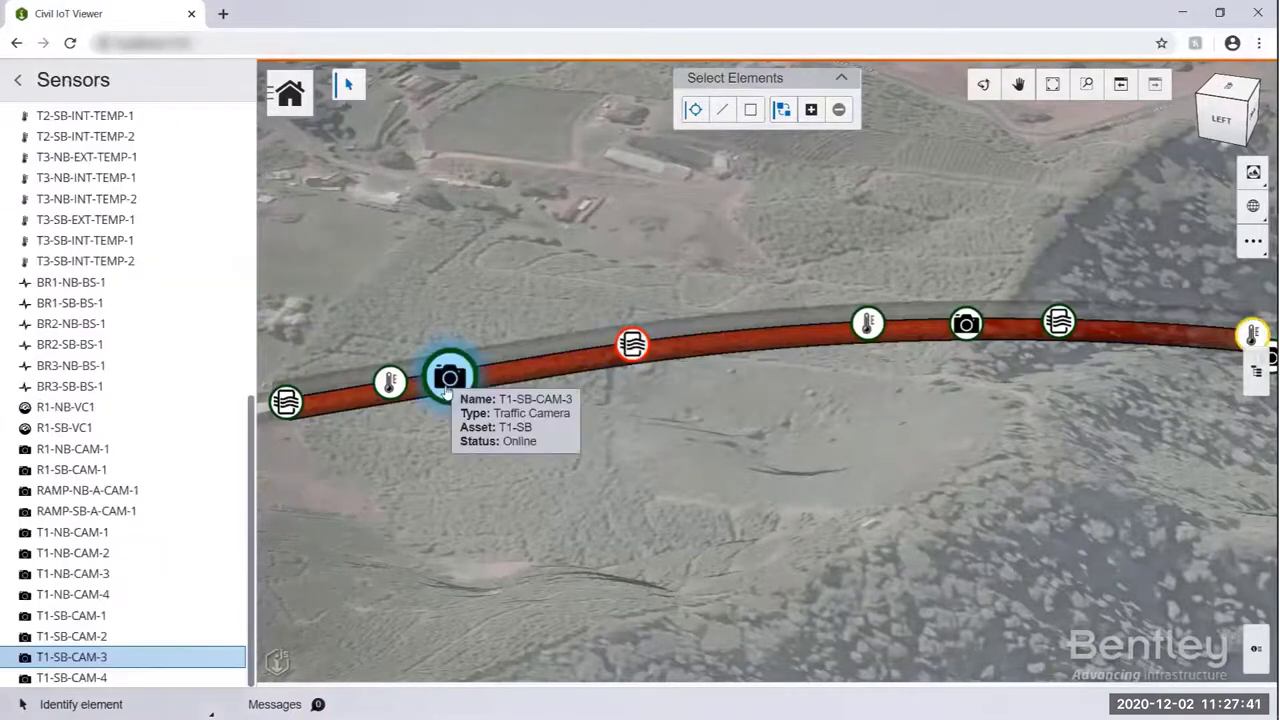
pyautogui.click(230, 660)
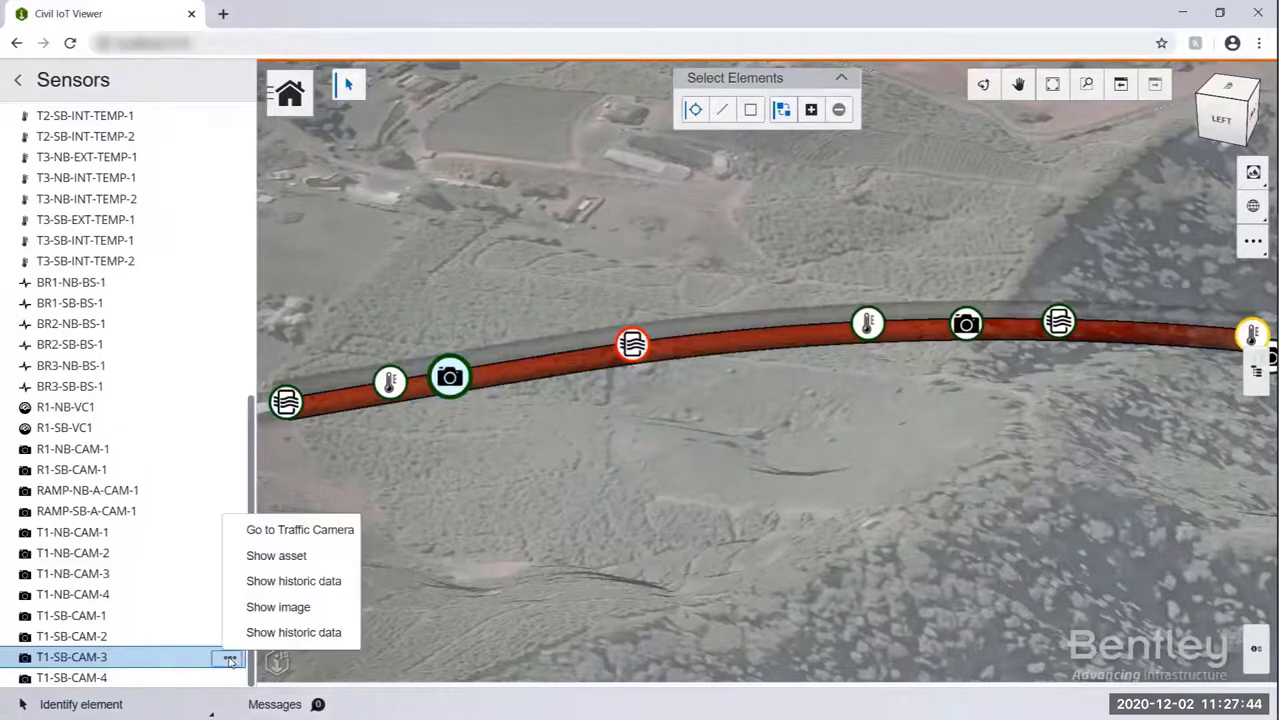
pyautogui.click(294, 610)
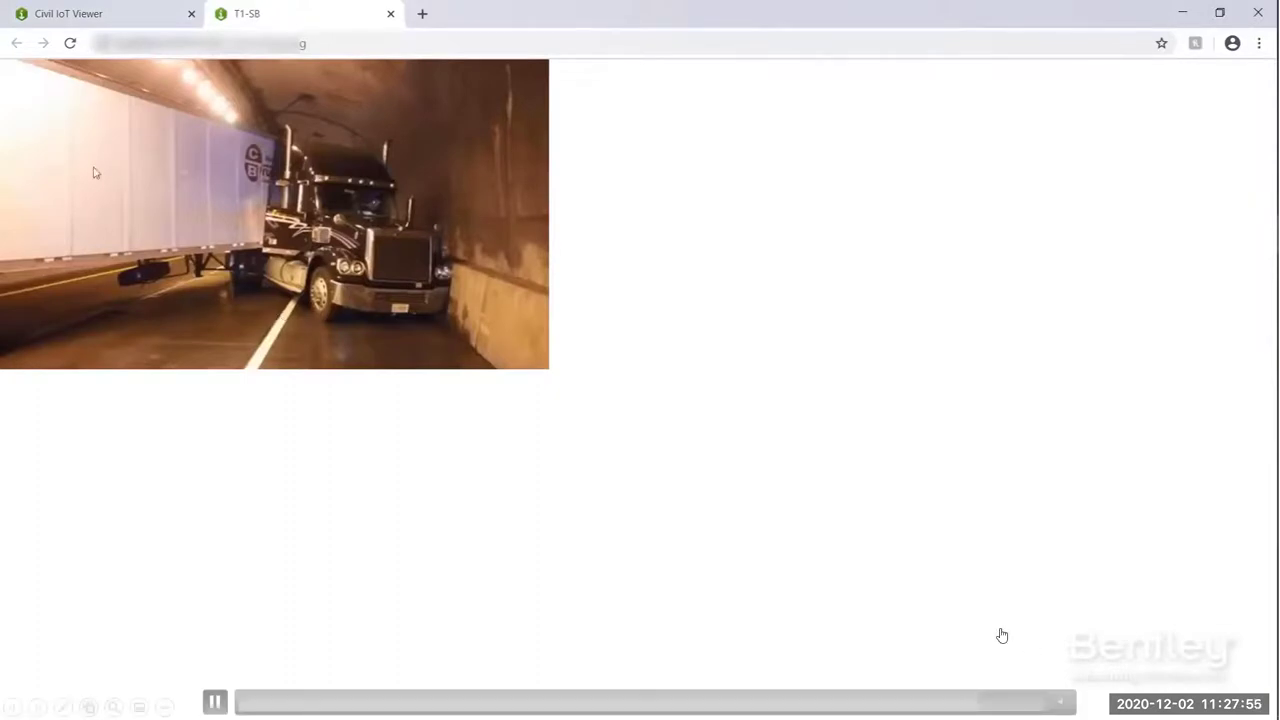
pyautogui.click(117, 21)
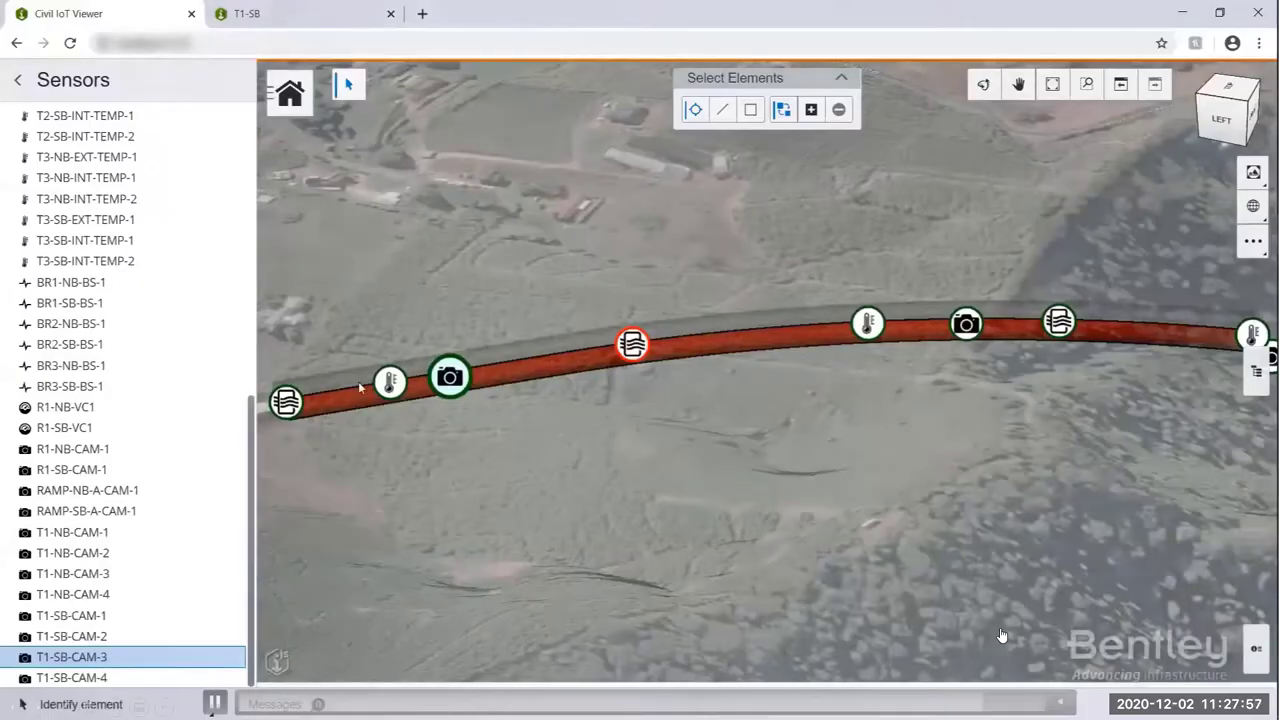